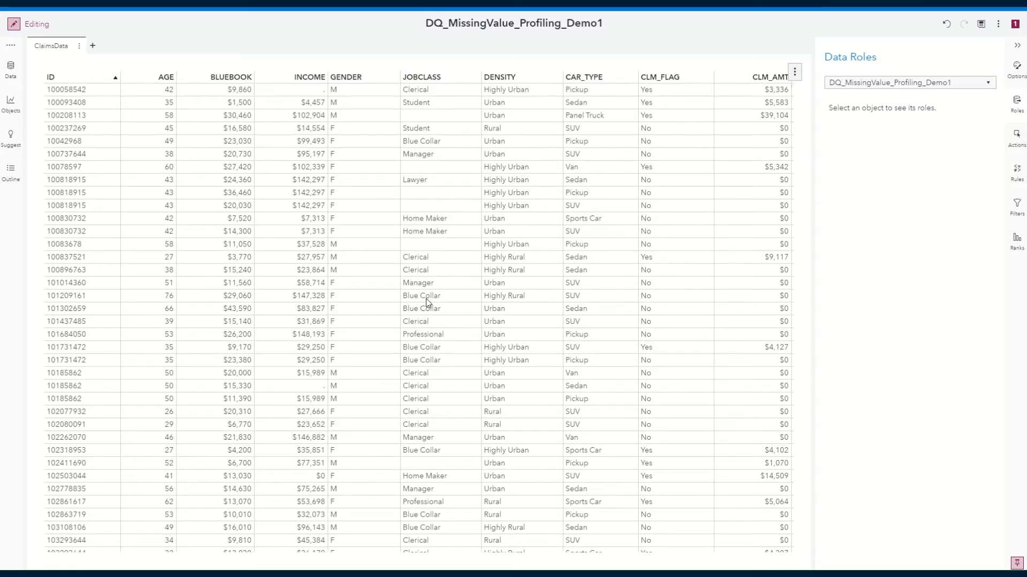
Add a new report page after ClaimsData and place a crosstab on it.
left_click(92, 46)
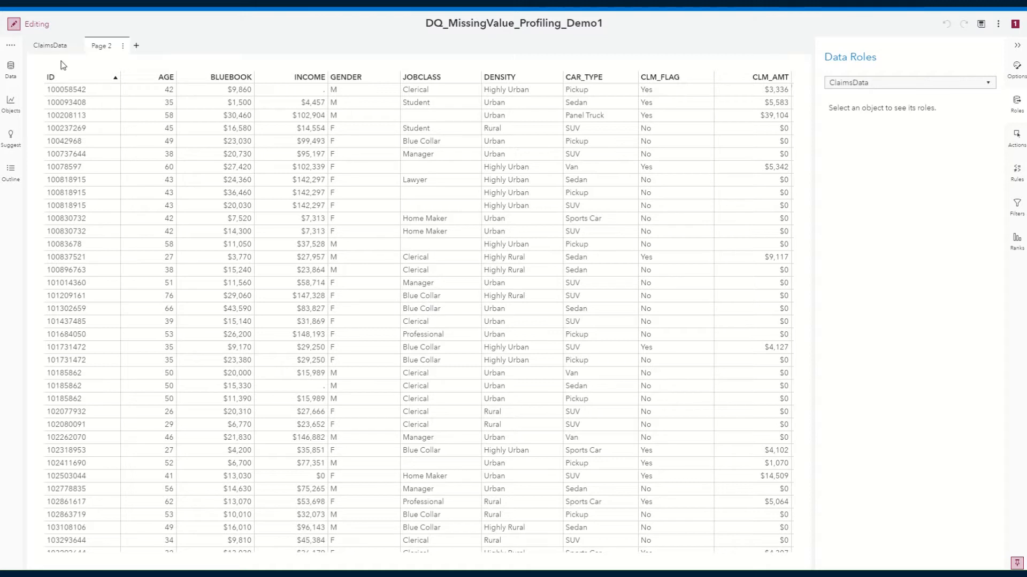
left_click(10, 70)
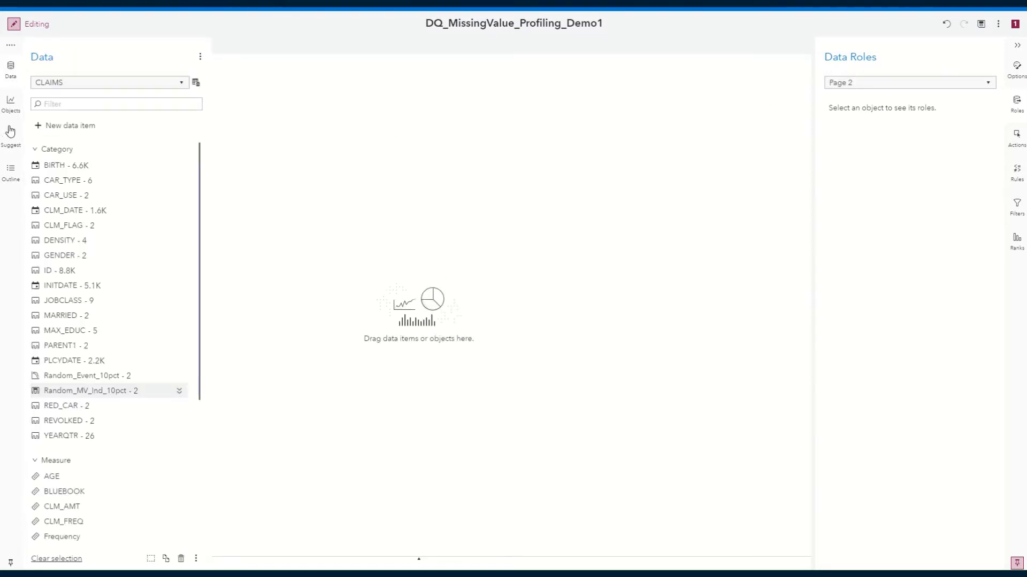
left_click(10, 103)
left_click_drag(80, 121, 330, 162)
Assign JOBCLASS to the rows of the new crosstab.
left_click(421, 312)
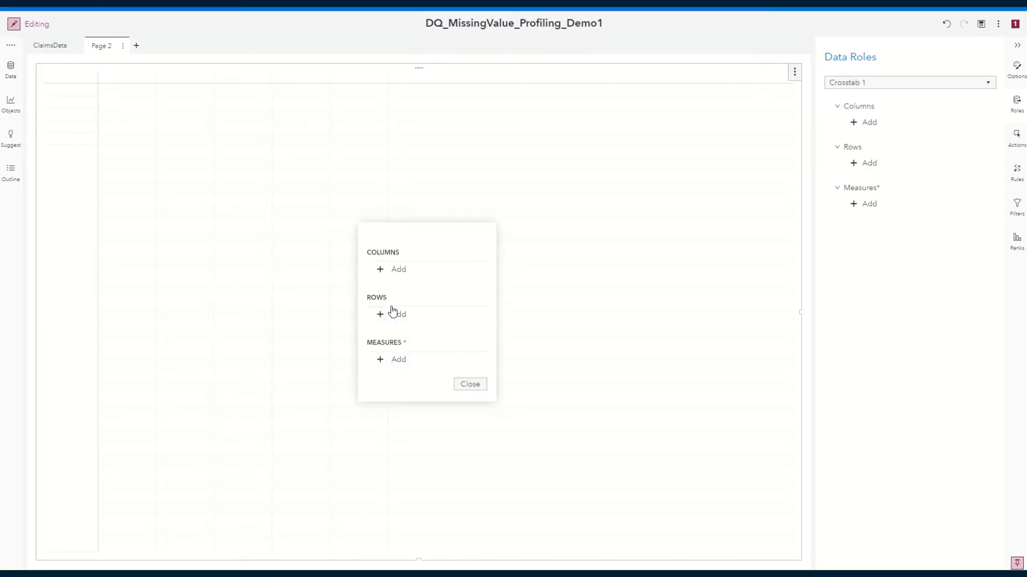
left_click(394, 316)
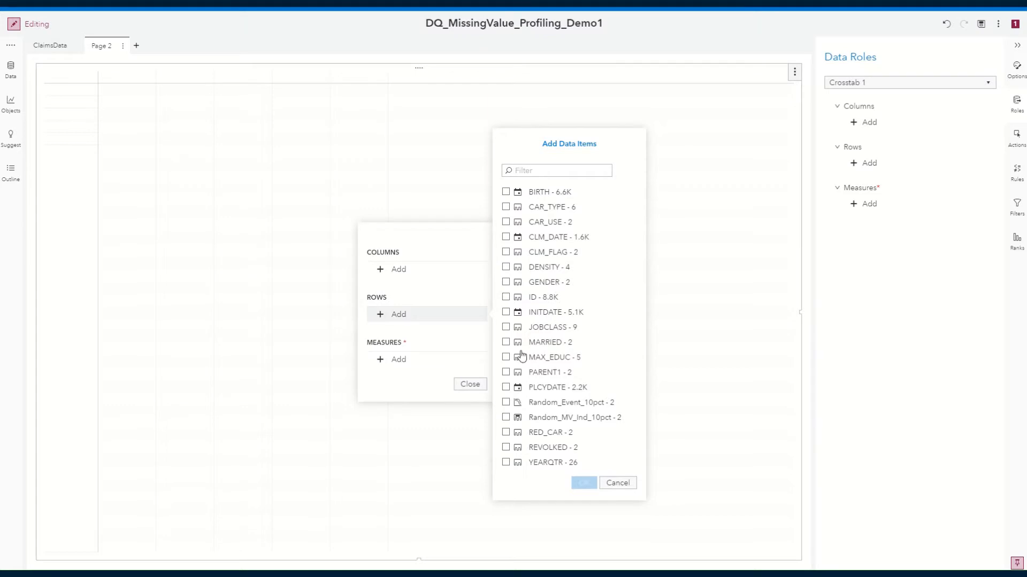
left_click(506, 328)
left_click(580, 483)
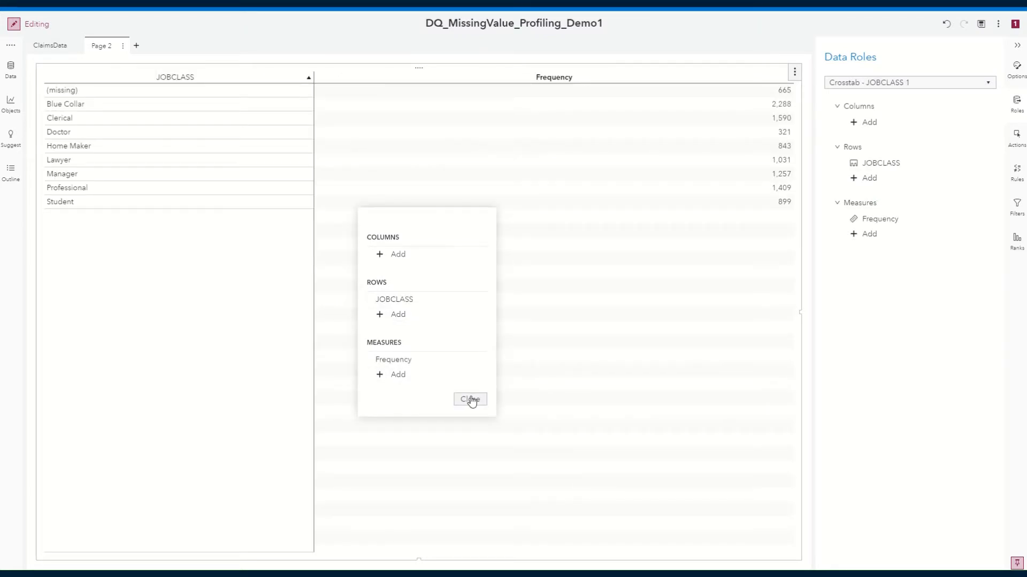
Add Frequency Percent to the crosstab's measures and finish the data assignment.
left_click(396, 375)
left_click(529, 328)
left_click(556, 528)
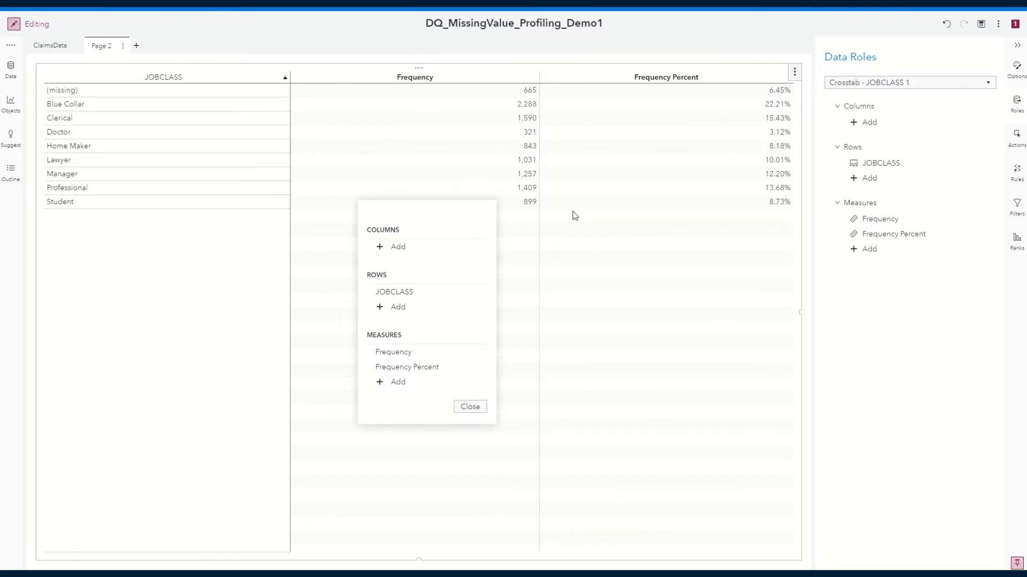
left_click(293, 235)
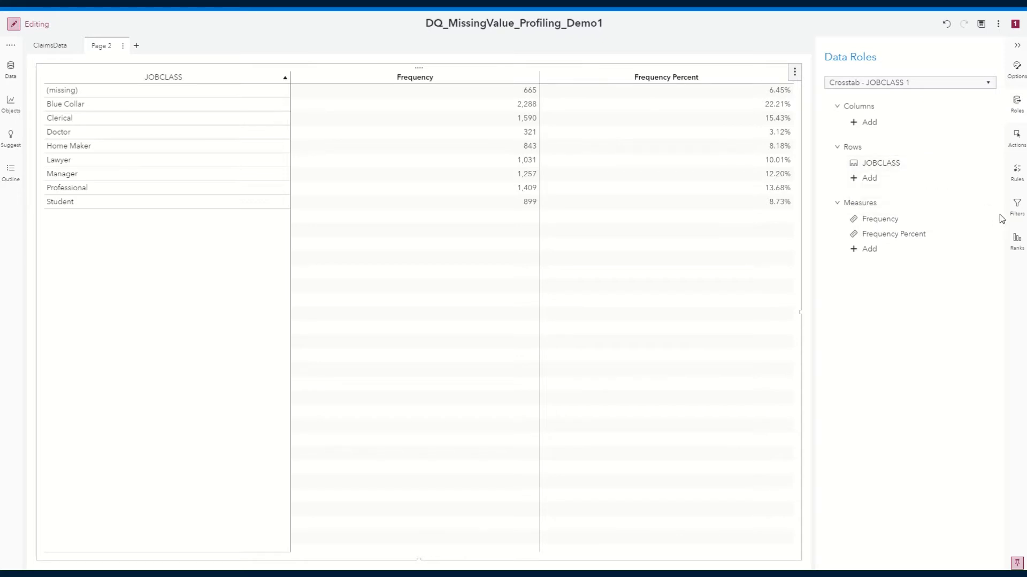
Turn on totals in the JOBCLASS crosstab's options.
left_click(1017, 68)
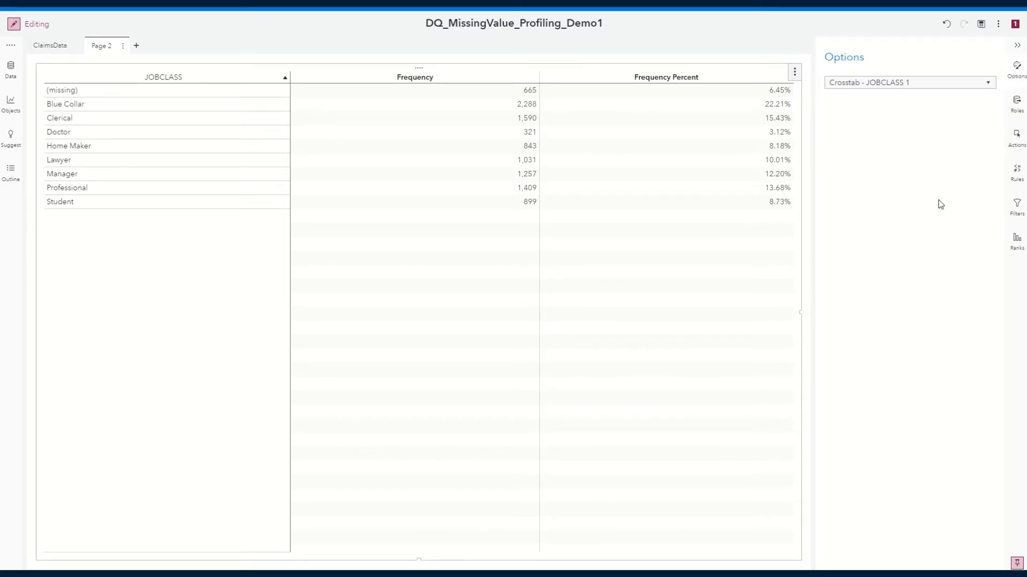
scroll(950, 393, "down", 10)
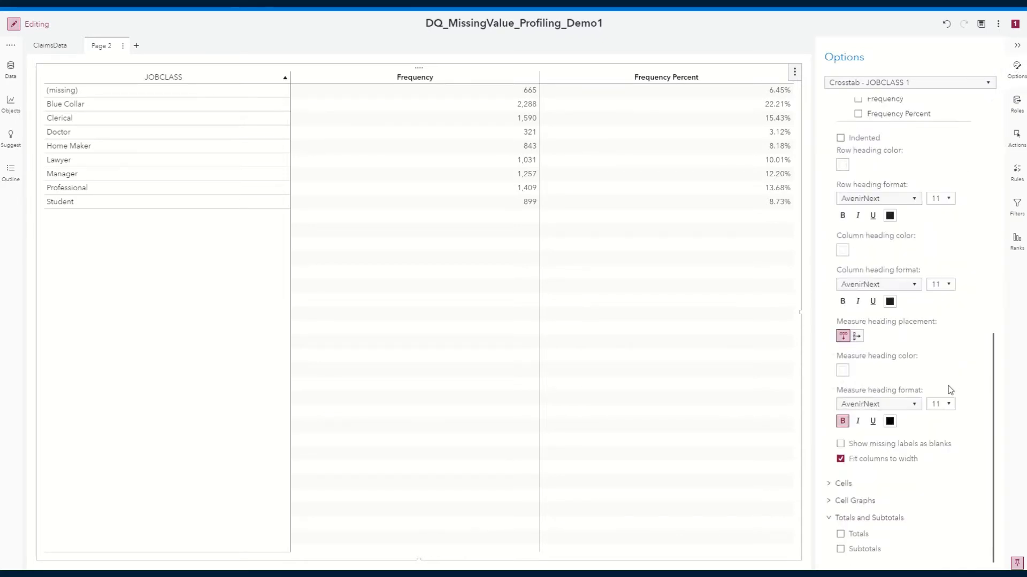
left_click(840, 534)
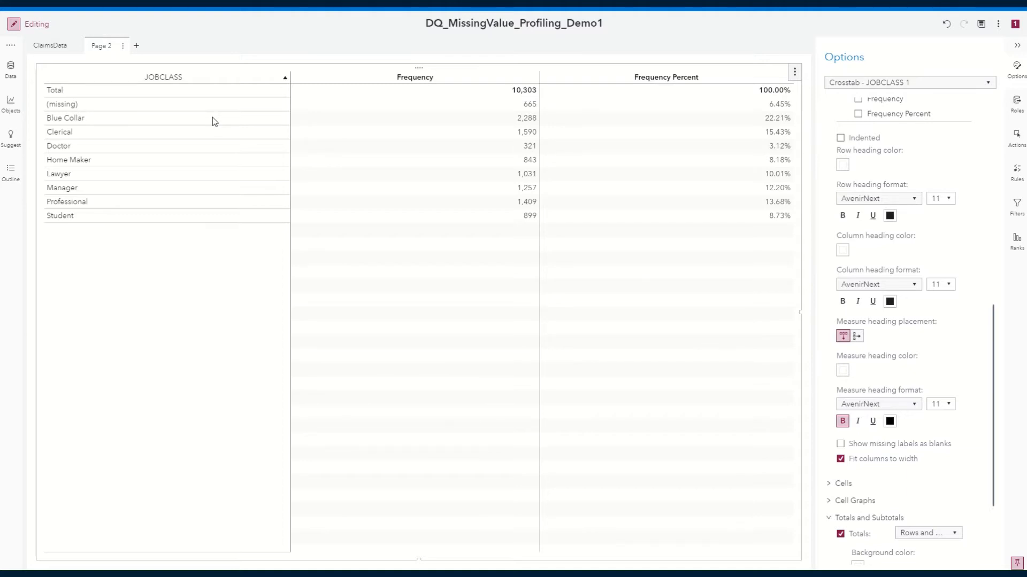
Create a new calculated item from the CLAIMS data and name it Jobclass_MV_Ind.
left_click(11, 72)
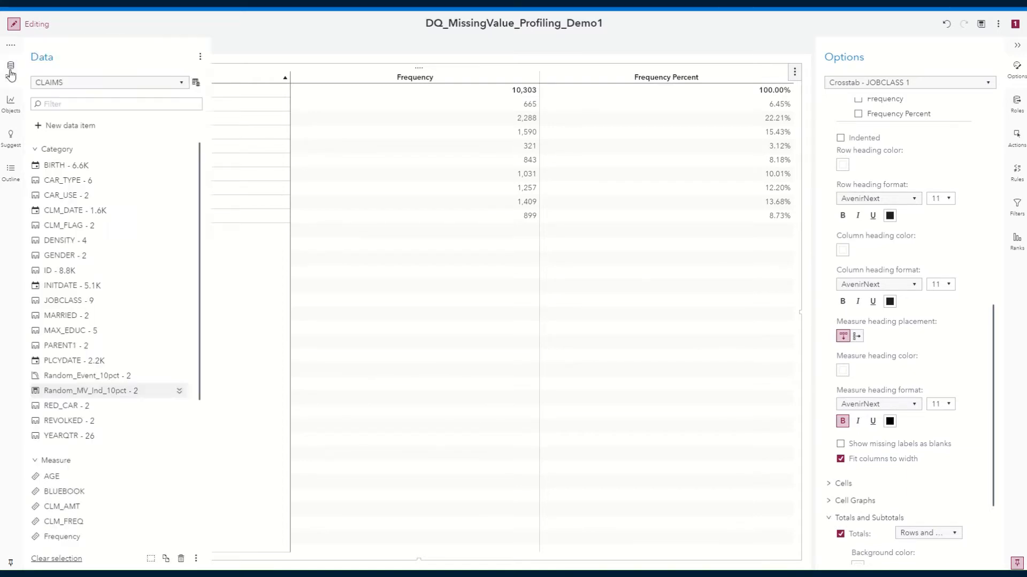
left_click(74, 126)
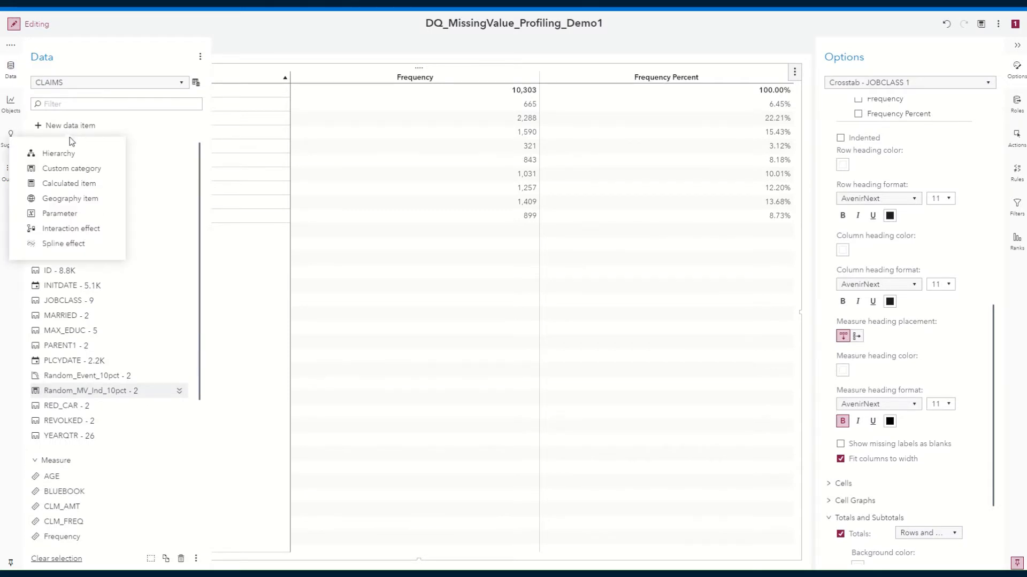
left_click(72, 184)
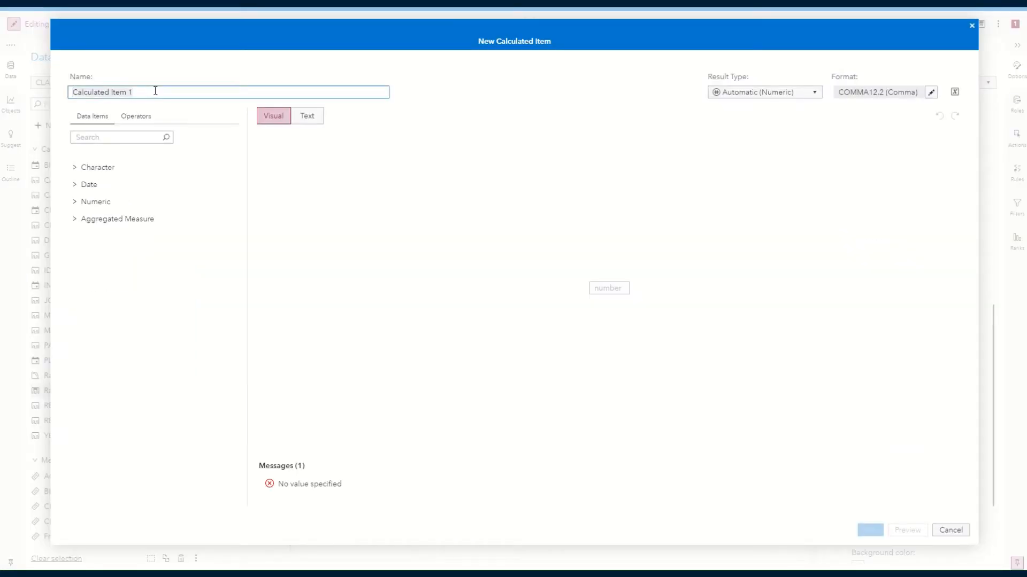
type("Jobclass_MV_Ind")
Find the IF...ELSE operator and insert it as the calculated item's expression.
left_click(138, 119)
left_click(131, 137)
type("if")
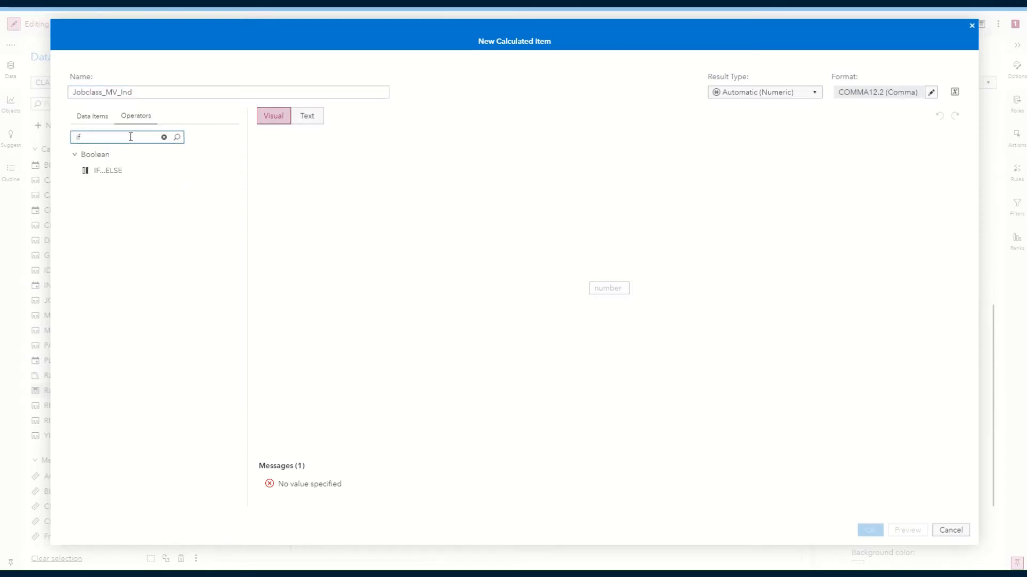
left_click_drag(115, 173, 615, 291)
Find the Missing comparison operator and place it as the condition of the IF statement.
left_click(93, 134)
key("BackSpace")
key("BackSpace")
type("mis")
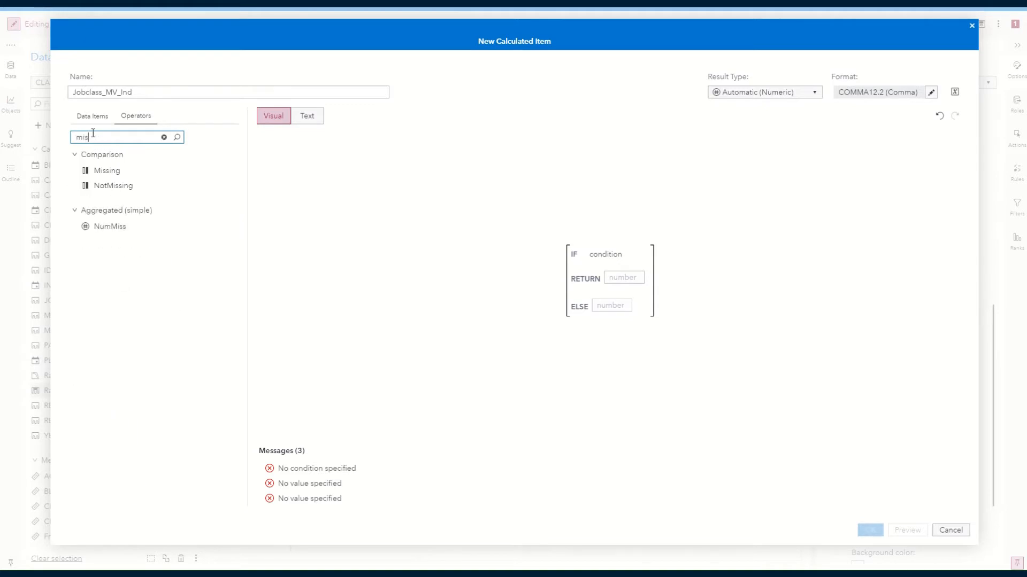
type("s")
left_click_drag(107, 171, 614, 251)
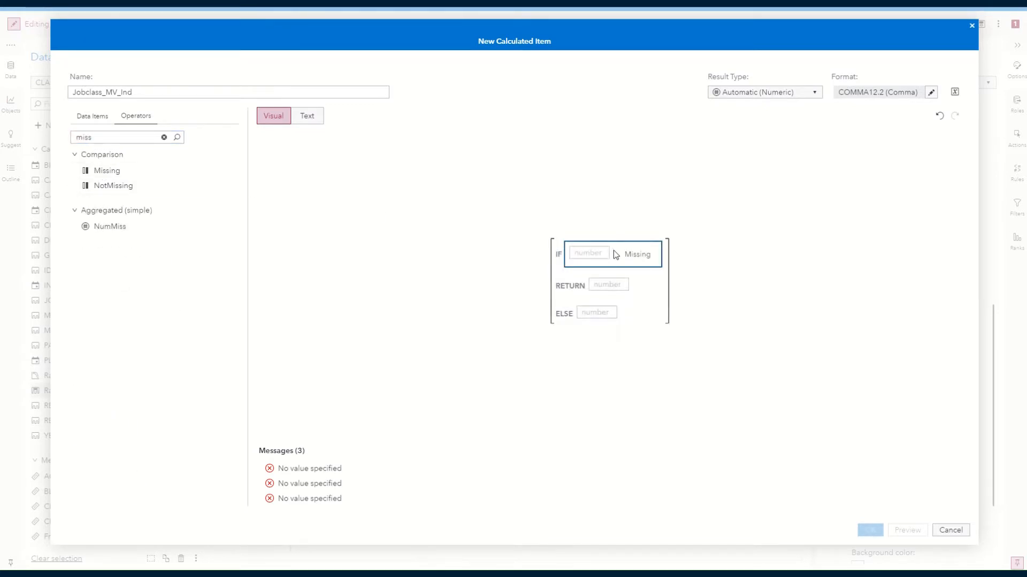
Find the JOBCLASS data item and set it as the operand of the Missing condition.
left_click(82, 117)
left_click(96, 138)
type("job")
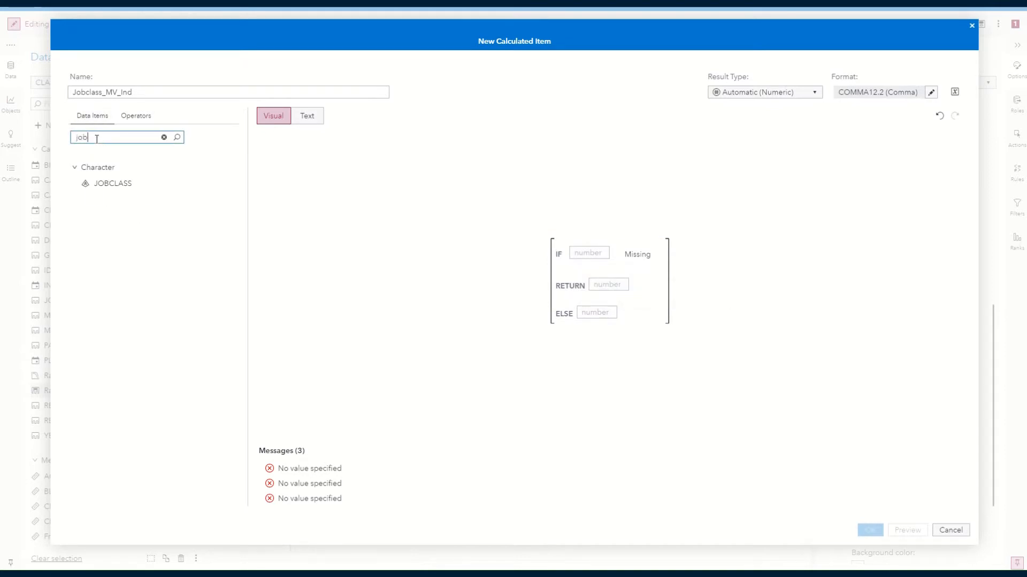
left_click_drag(129, 185, 594, 263)
Set the expression to return 1 when JOBCLASS is missing and 0 otherwise.
left_click(613, 290)
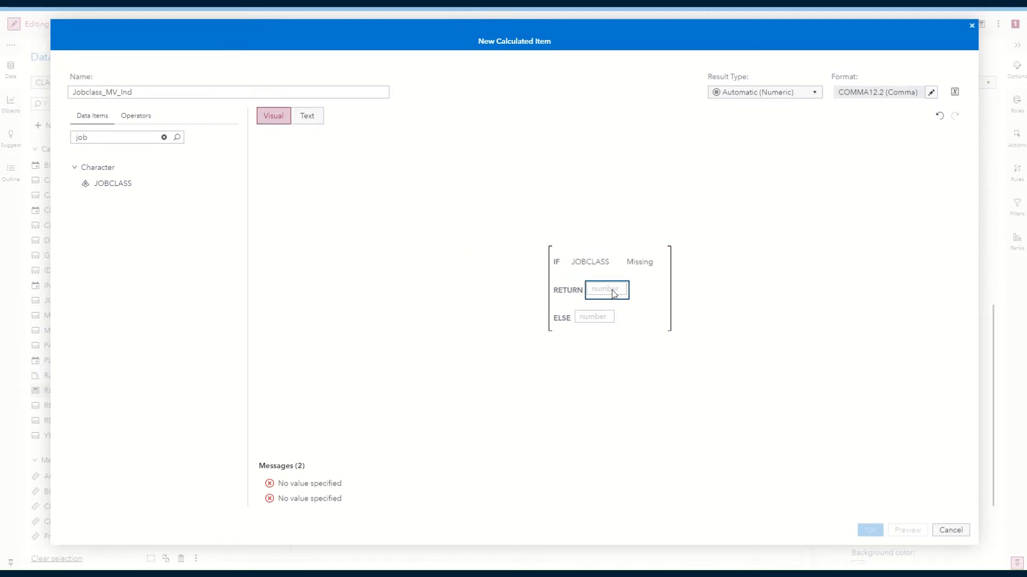
type("1")
left_click(595, 316)
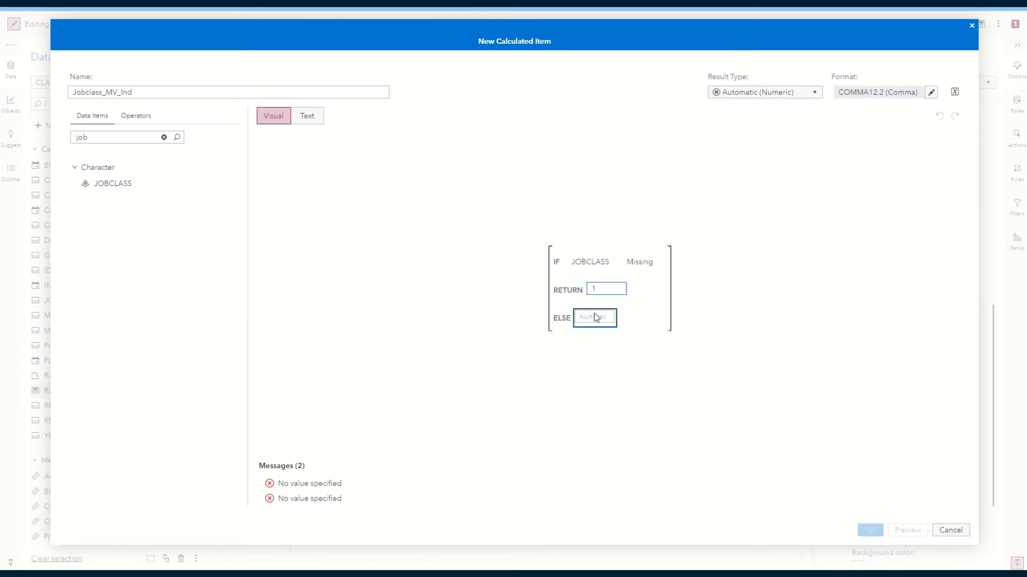
type("0")
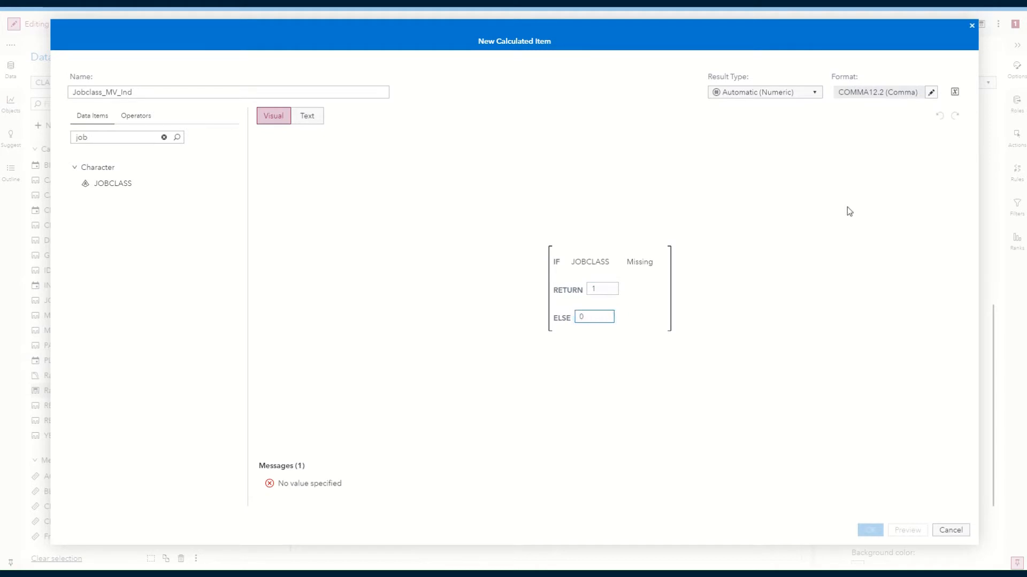
Set the calculated item's Comma format to 0 decimals.
left_click(931, 95)
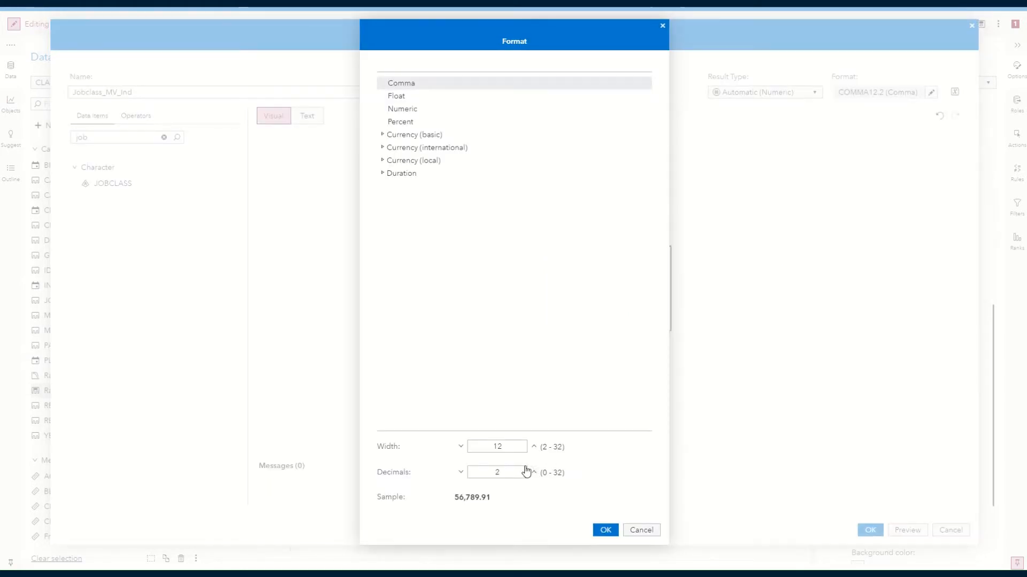
left_click(461, 474)
left_click(461, 474)
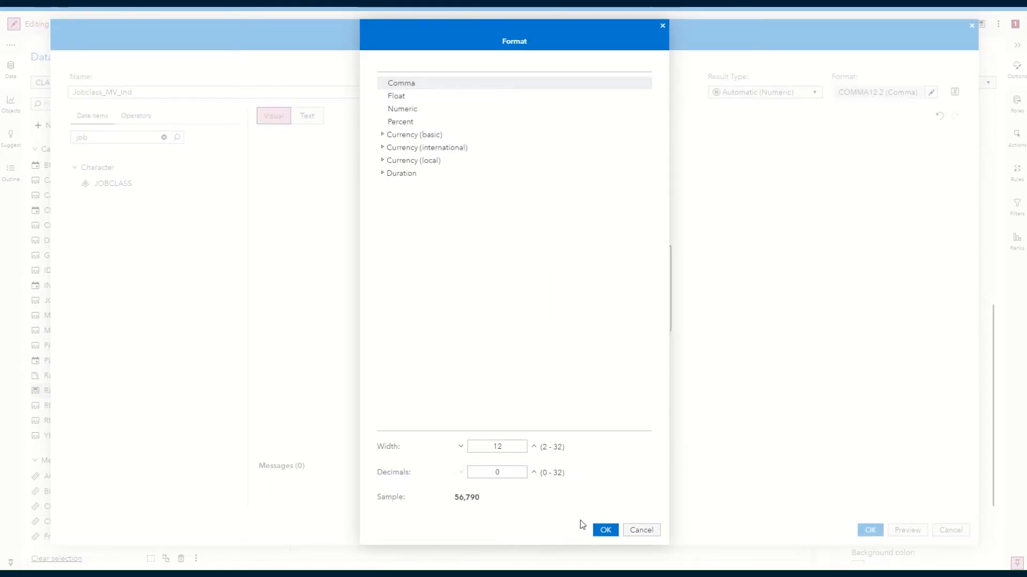
left_click(604, 530)
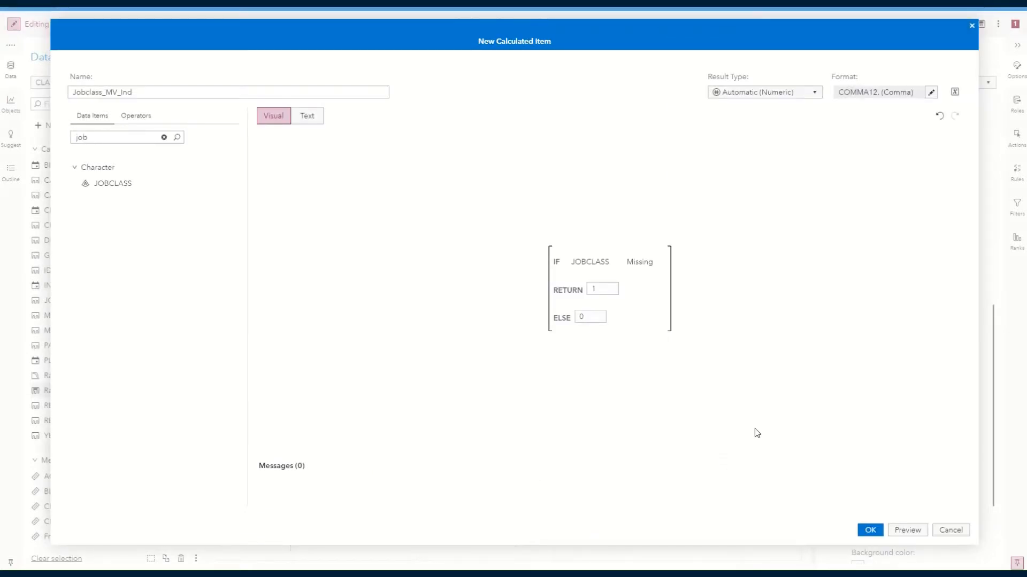
Preview the results of the Jobclass_MV_Ind expression, then save the calculated item.
left_click(906, 532)
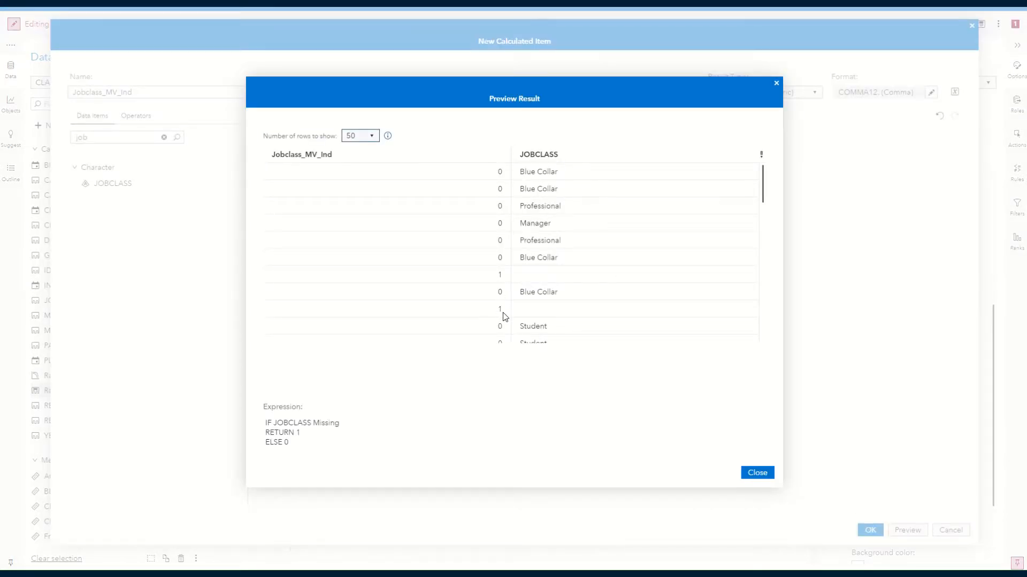
left_click(757, 473)
left_click(871, 531)
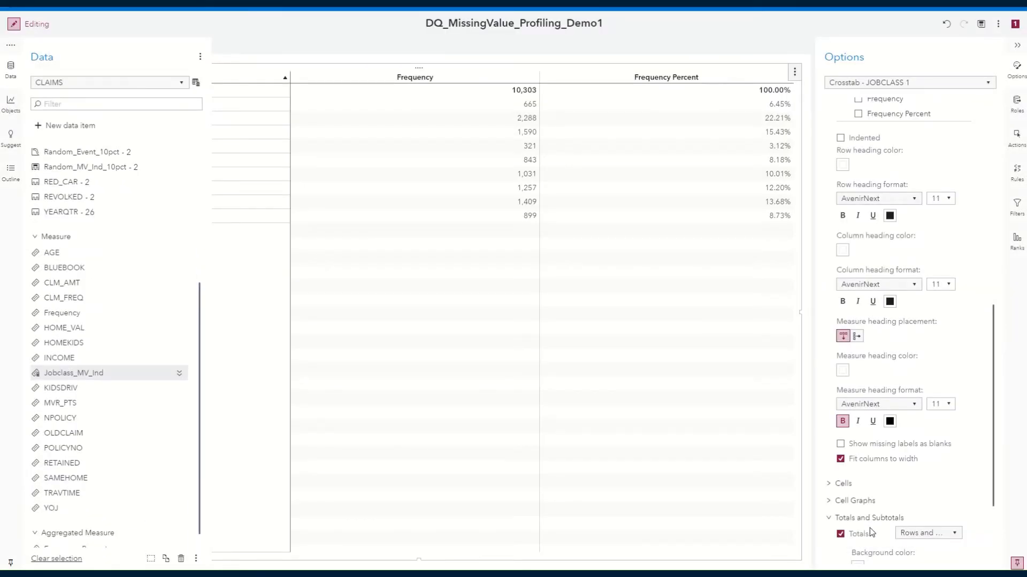
Convert the Jobclass_MV_Ind measure to a category and check it among the category items.
right_click(74, 372)
left_click(107, 396)
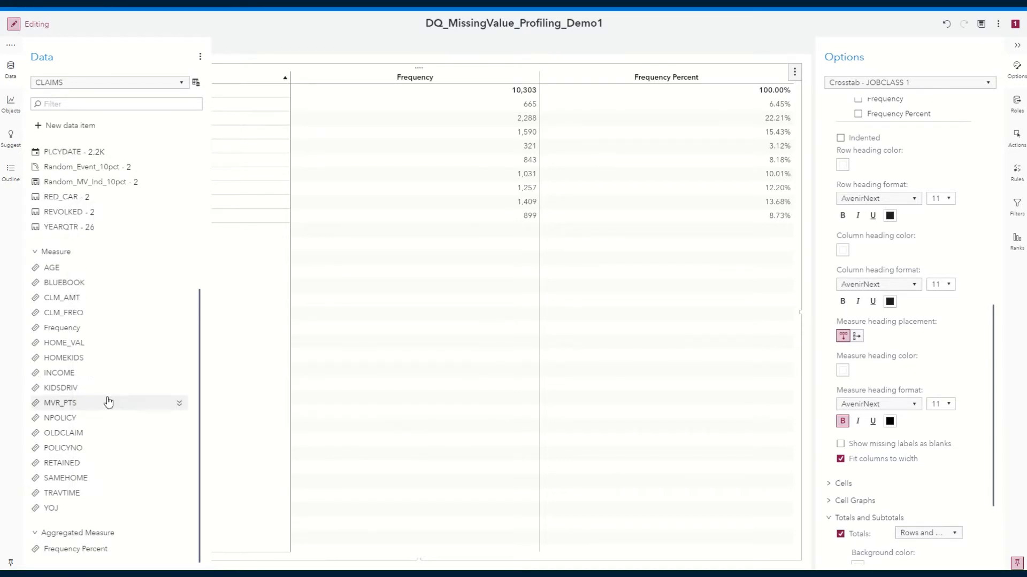
mouse_move(70, 163)
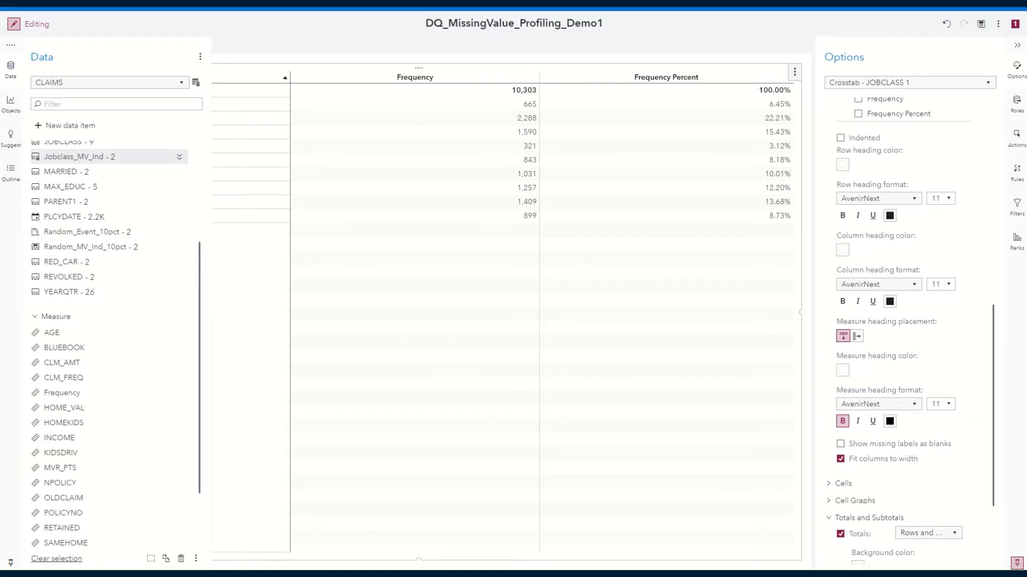
key("Escape")
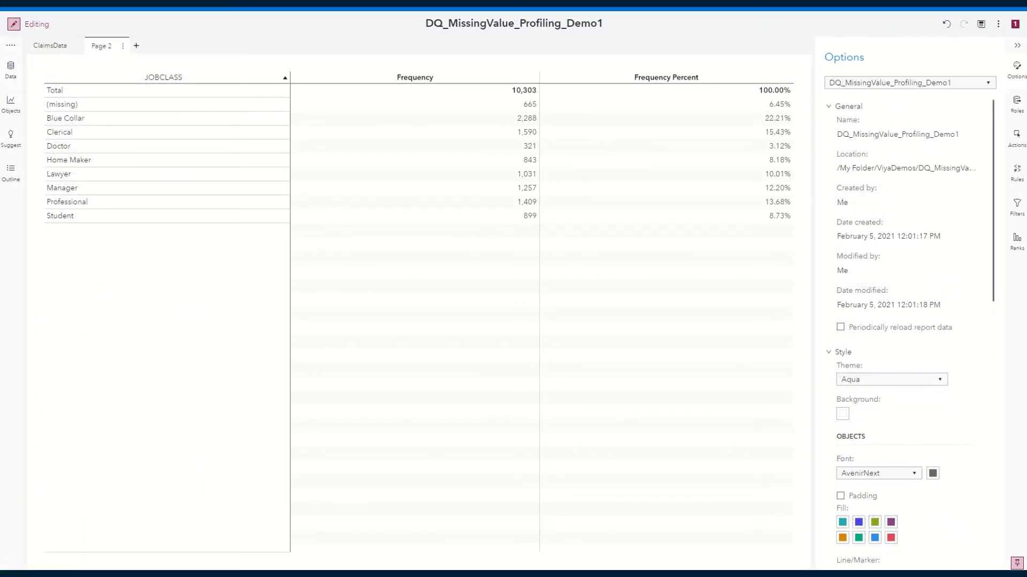
Add a third report page and place a SAS Visual Statistics decision tree on it.
left_click(135, 47)
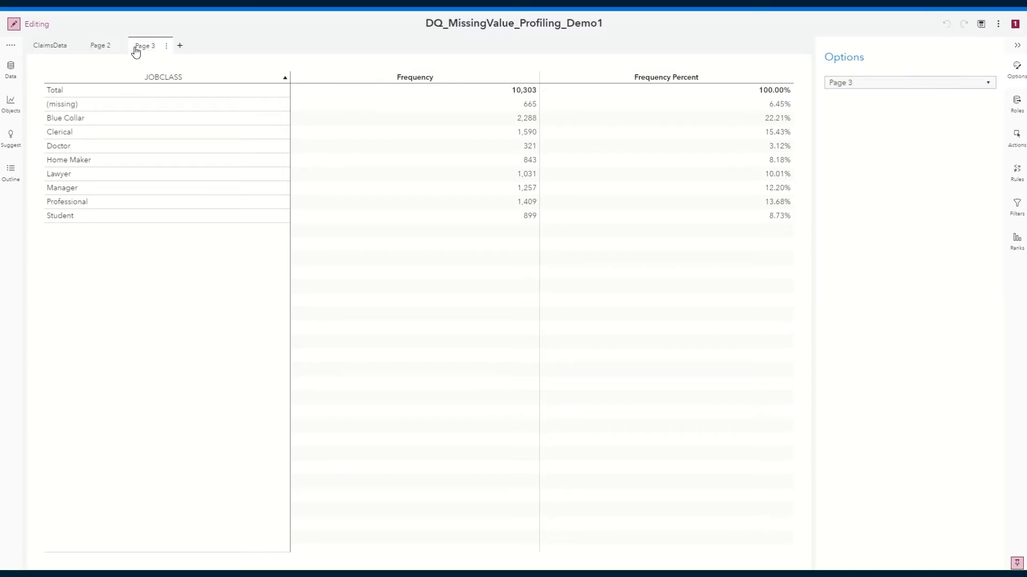
left_click(11, 102)
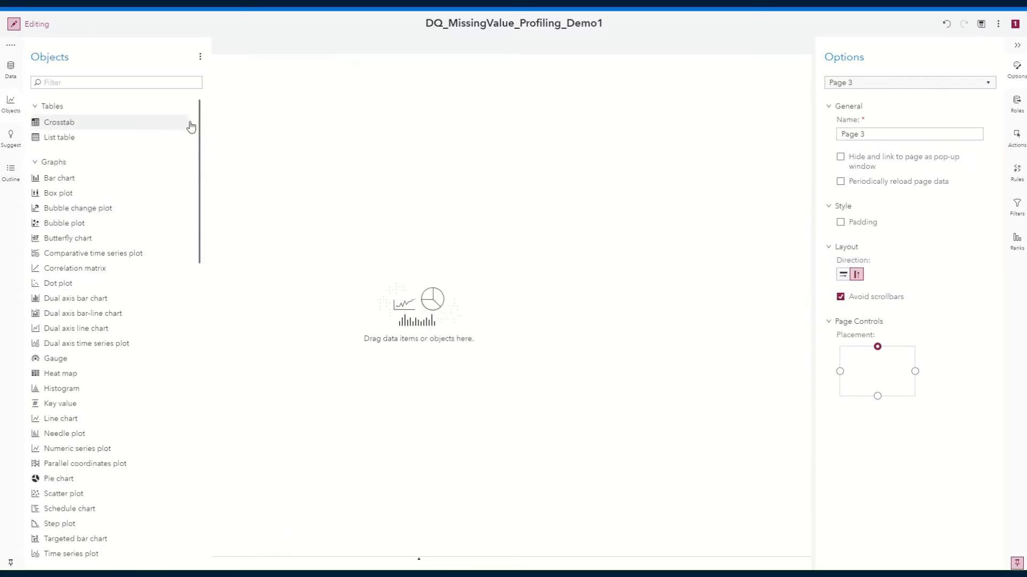
left_click_drag(199, 114, 206, 425)
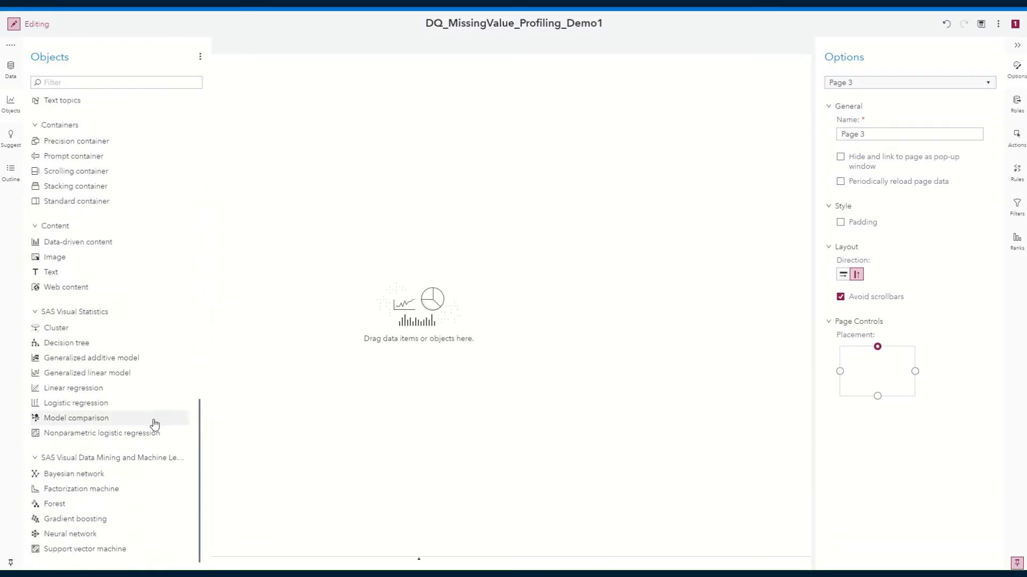
left_click_drag(62, 346, 324, 338)
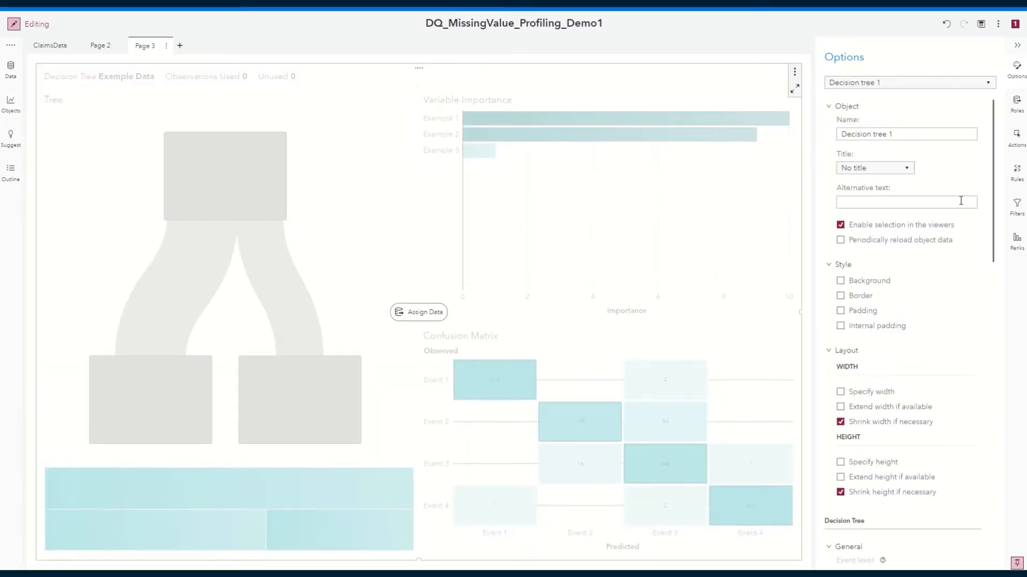
Assign Jobclass_MV_Ind as the decision tree's response.
left_click(1018, 115)
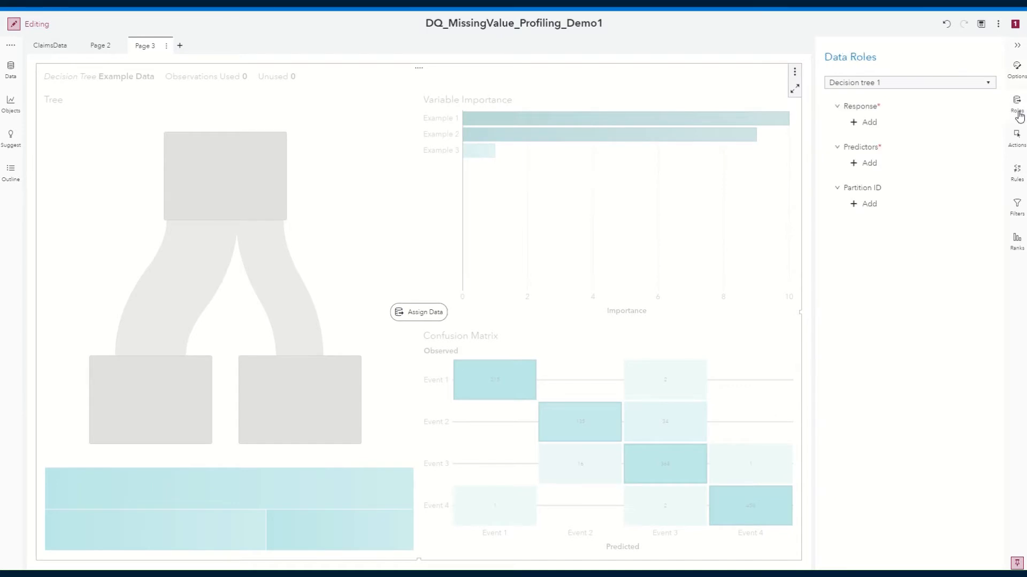
left_click(866, 126)
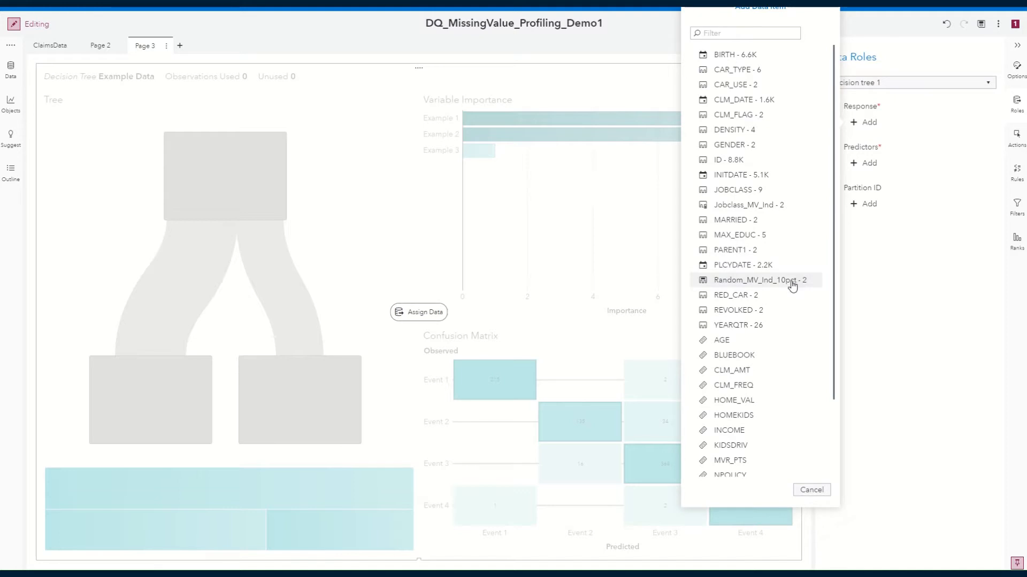
left_click(738, 206)
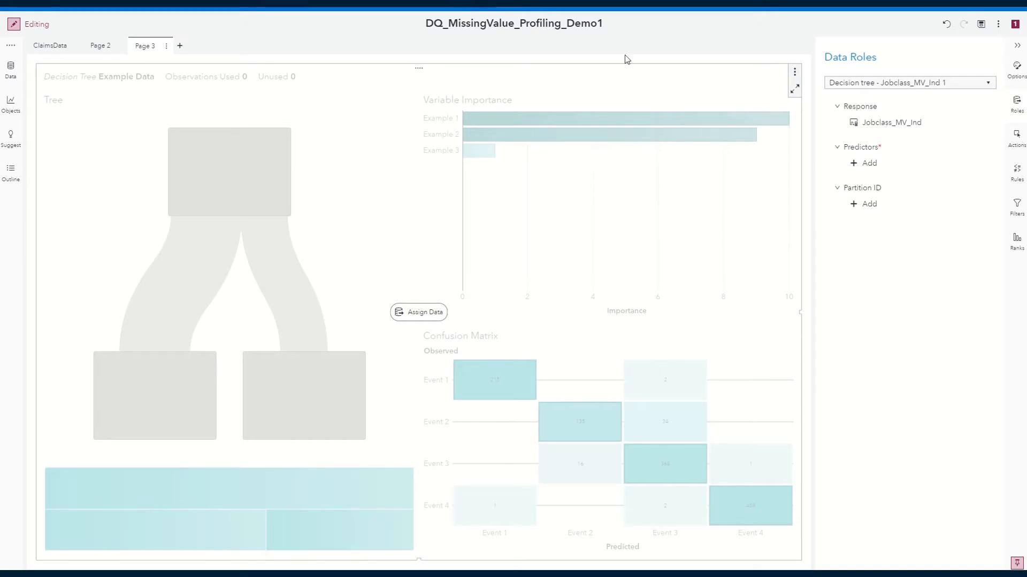
Choose the measures AGE, BLUEBOOK, CLM_AMT, CLM_FREQ, HOME_VAL and HOMEKIDS as predictors for the decision tree.
left_click(857, 164)
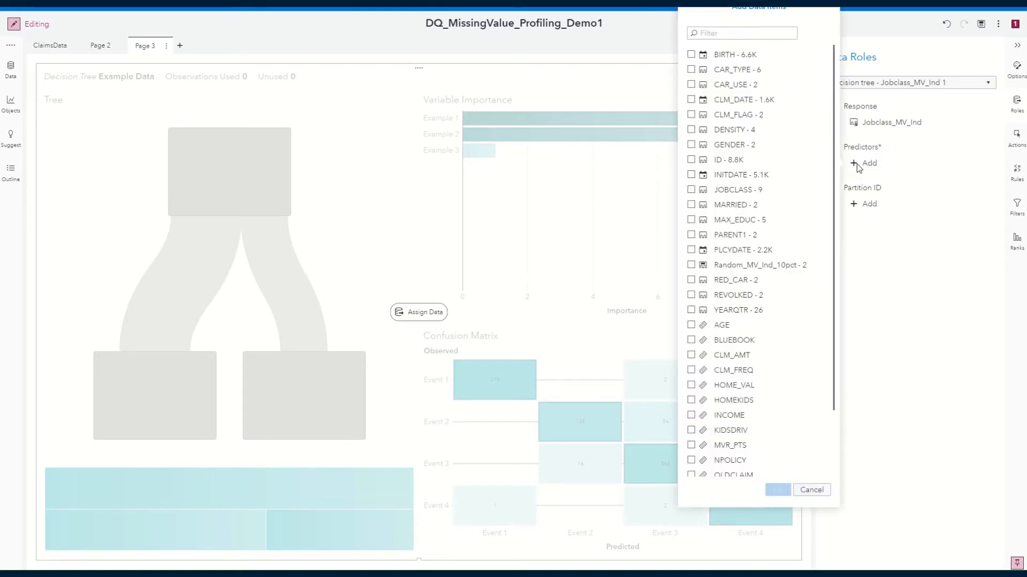
left_click(690, 327)
left_click(691, 341)
left_click(692, 356)
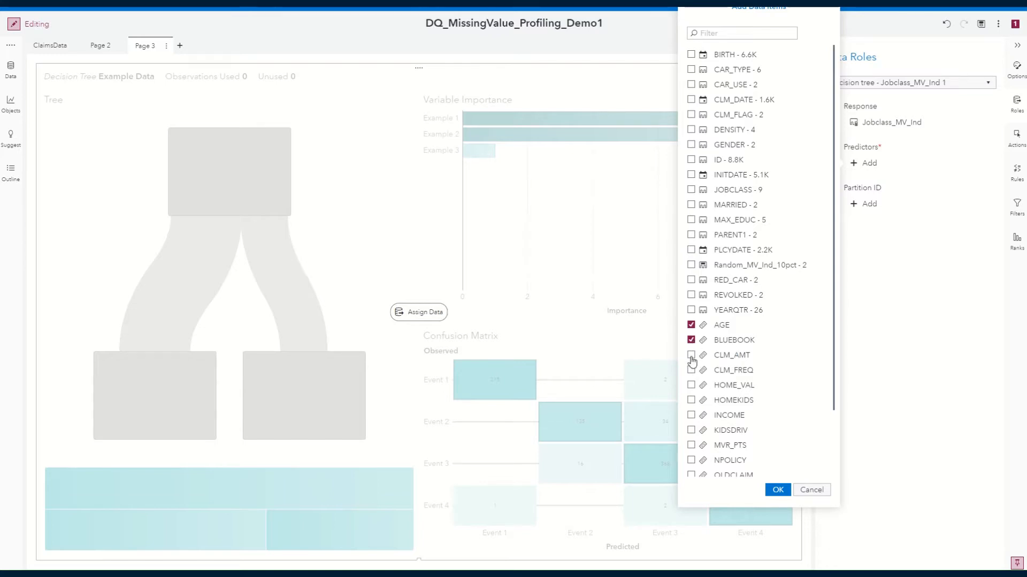
left_click(692, 371)
left_click(691, 386)
left_click(692, 401)
Include the categories MARRIED, GENDER, DENSITY, CLM_FLAG, CAR_USE and CAR_TYPE in the predictor selection and apply it.
left_click(692, 206)
left_click(690, 145)
left_click(691, 130)
left_click(691, 115)
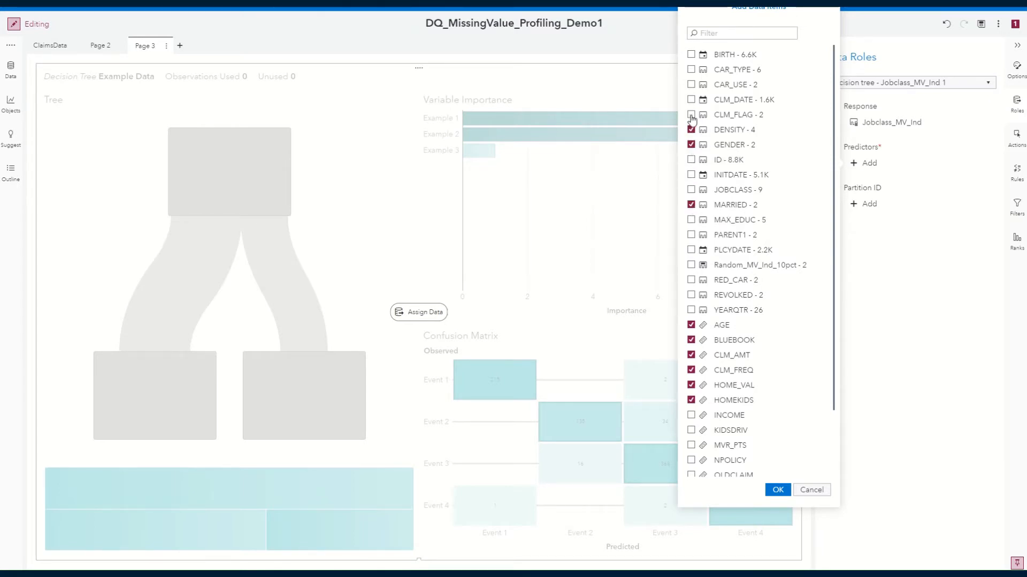
left_click(691, 85)
left_click(691, 70)
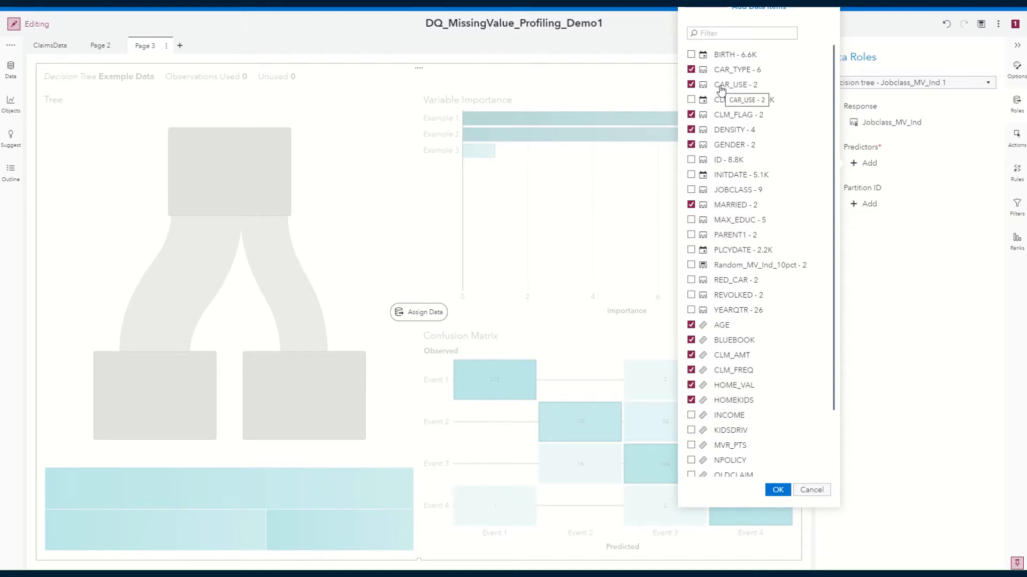
left_click(778, 490)
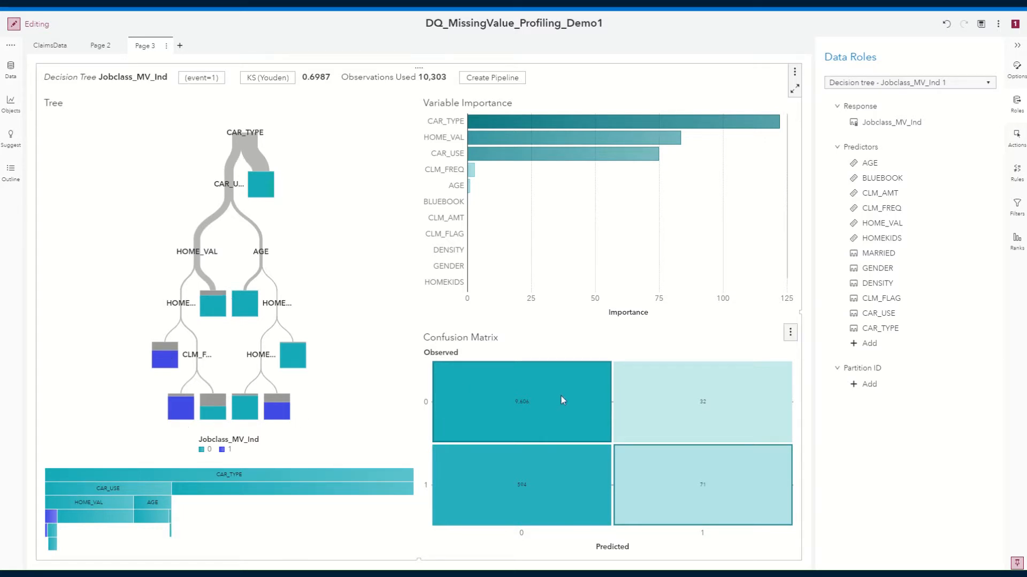
Switch the decision tree's confusion matrix to the ROC plot and its variable importance plot to leaf statistics.
left_click(790, 337)
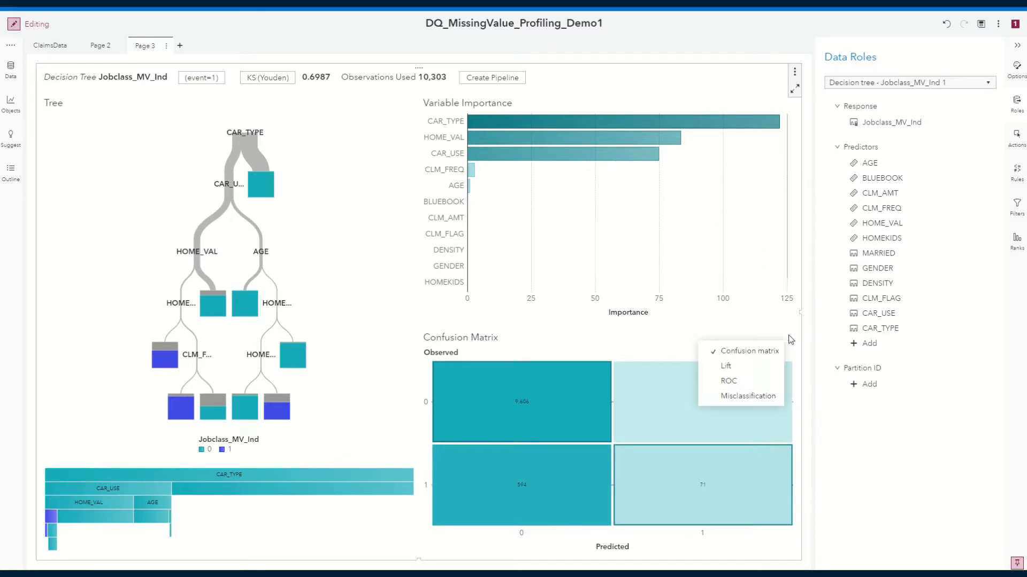
left_click(756, 383)
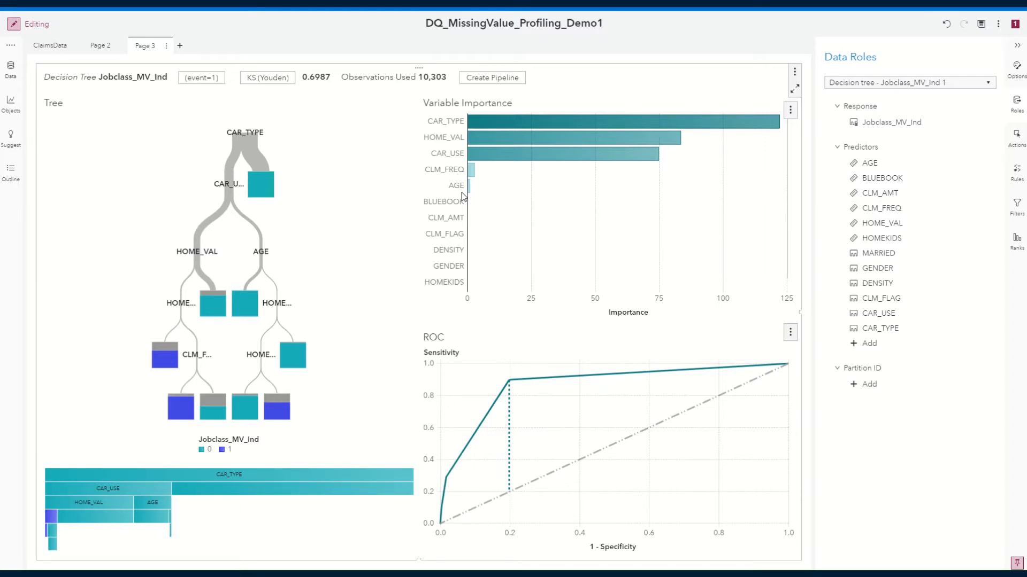
left_click(791, 110)
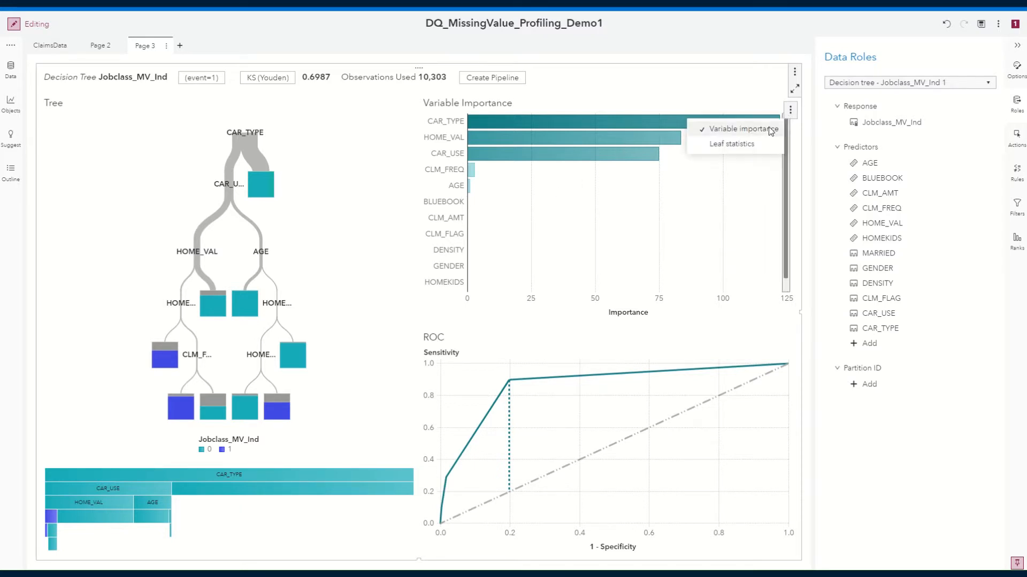
left_click(747, 148)
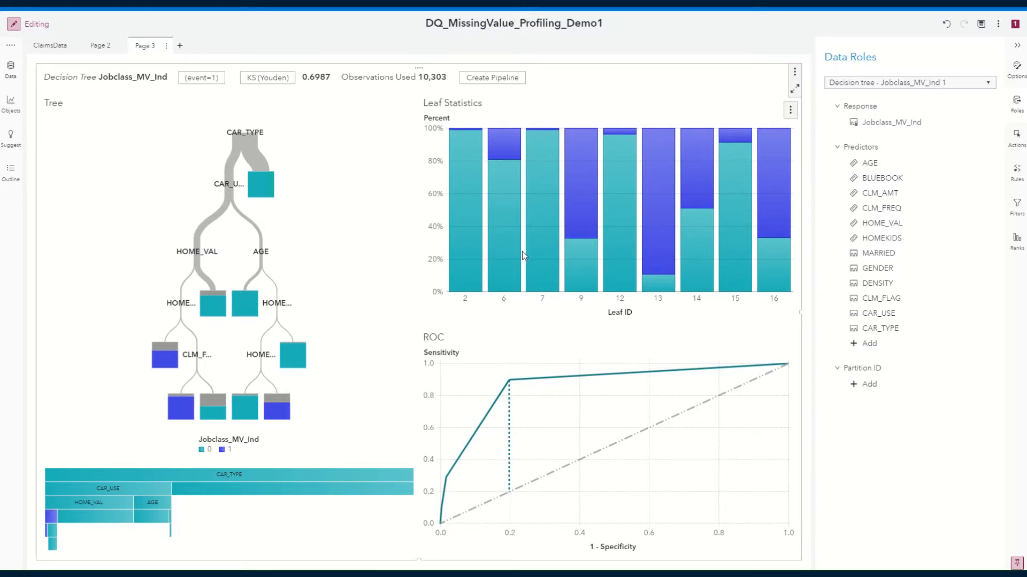
Highlight leaves 13, 9 and 2 in the leaf statistics to inspect their tree paths, then clear the selection.
left_click(658, 229)
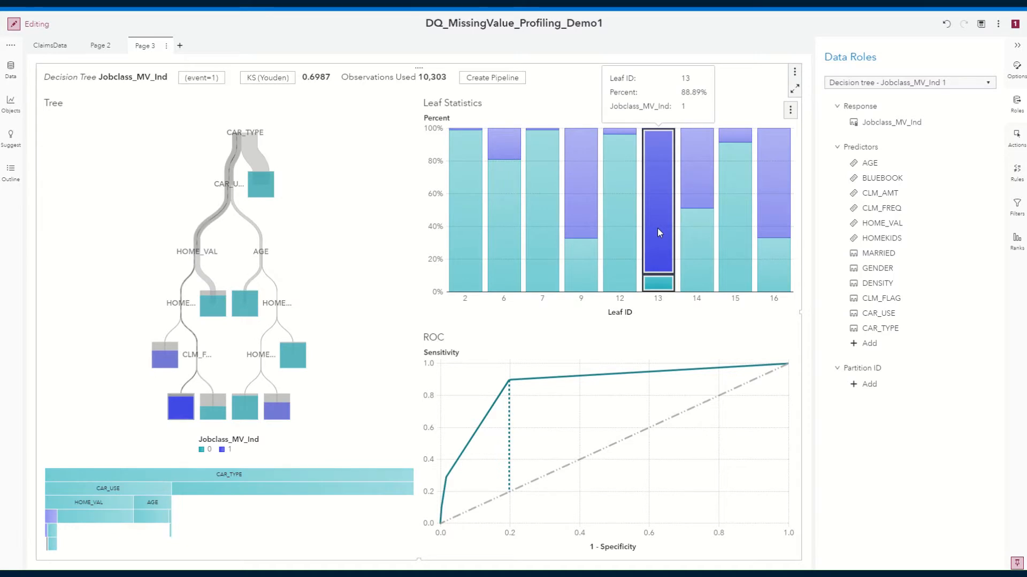
left_click(579, 207)
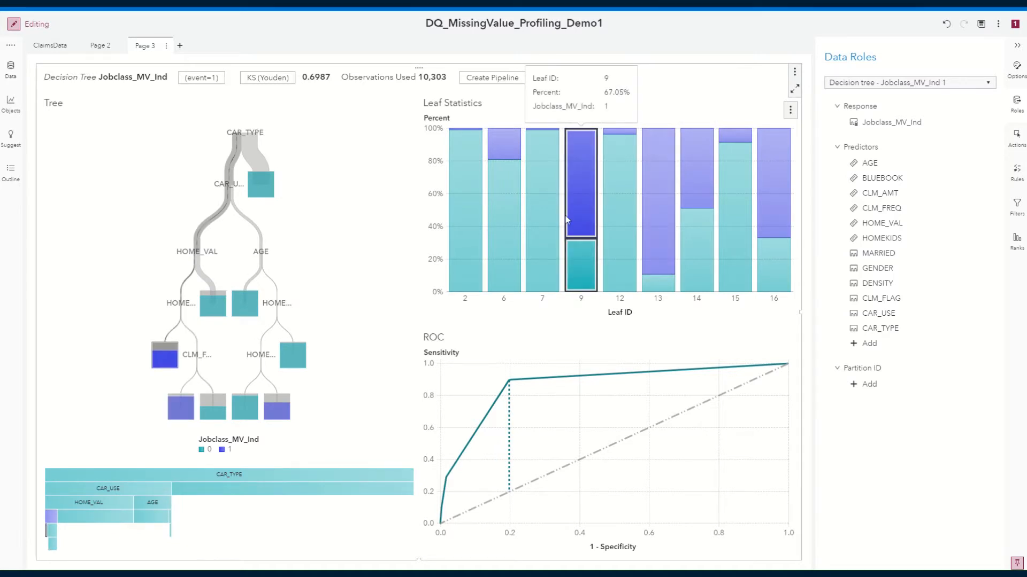
left_click(476, 240)
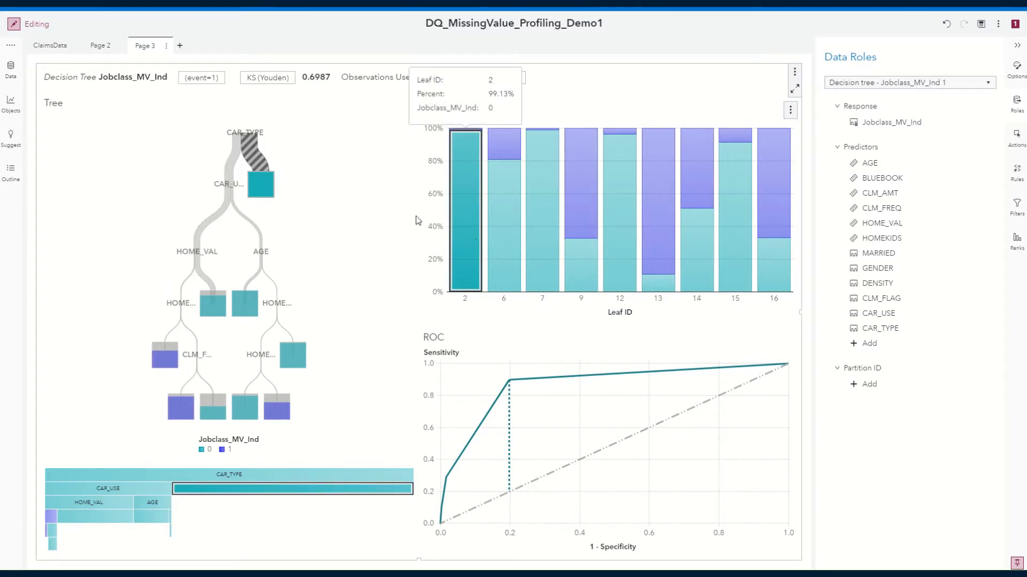
left_click(349, 137)
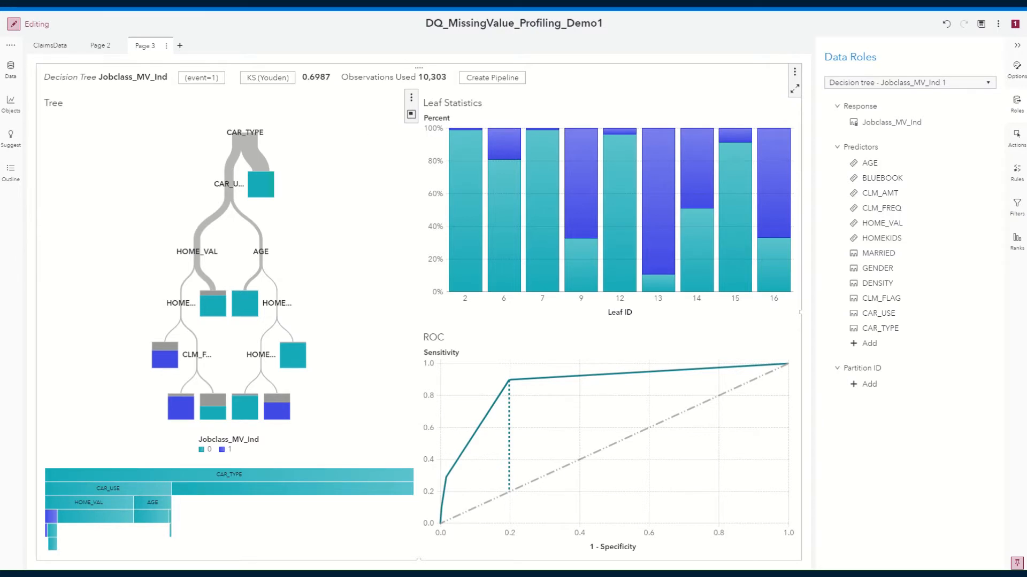
Examine the tree's root node and the two branches of its CAR_TYPE split for missing JOBCLASS proportions.
scroll(301, 115, "up", 2)
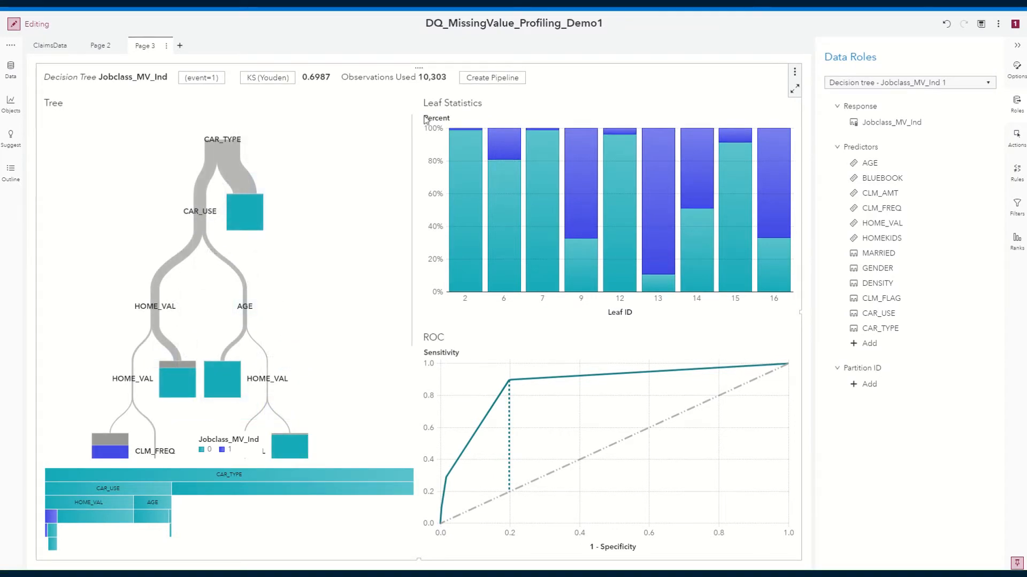
scroll(261, 187, "up", 3)
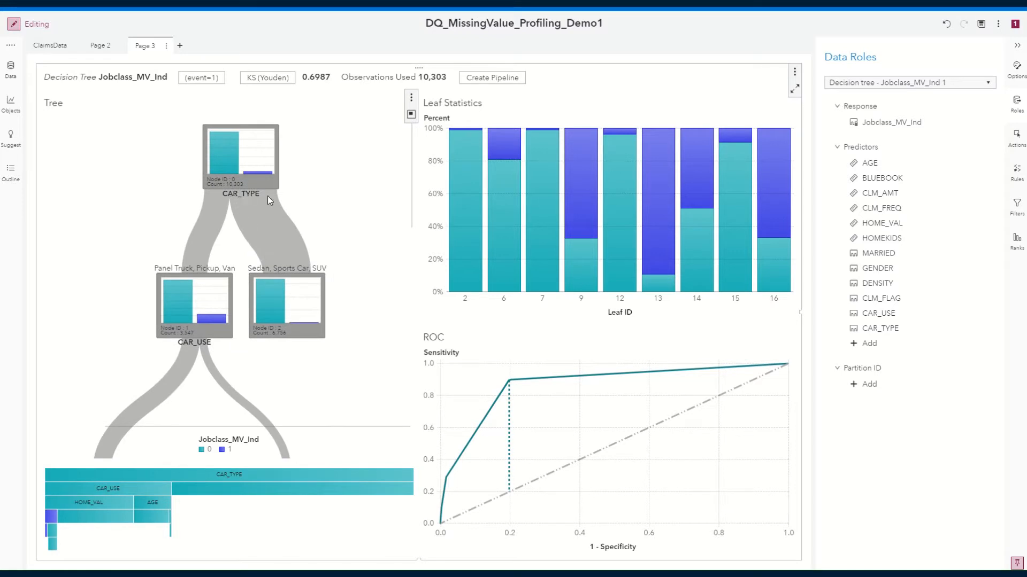
mouse_move(263, 162)
mouse_move(195, 284)
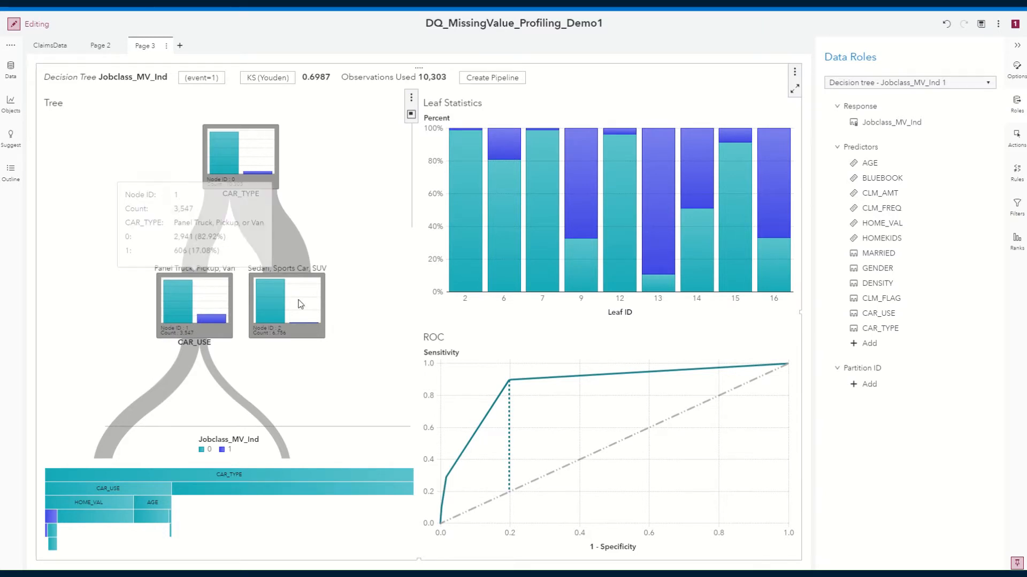
mouse_move(299, 302)
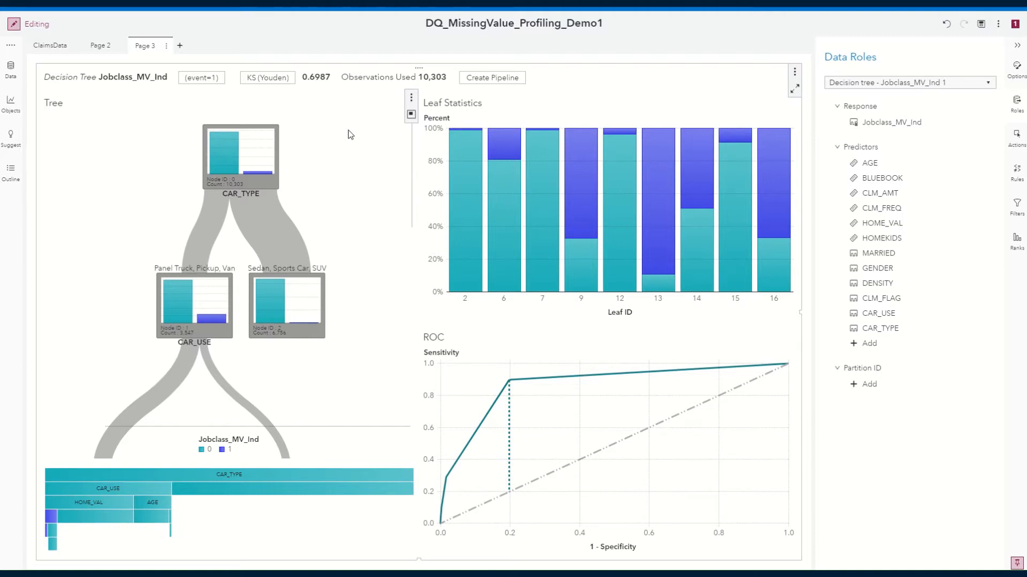
mouse_move(229, 144)
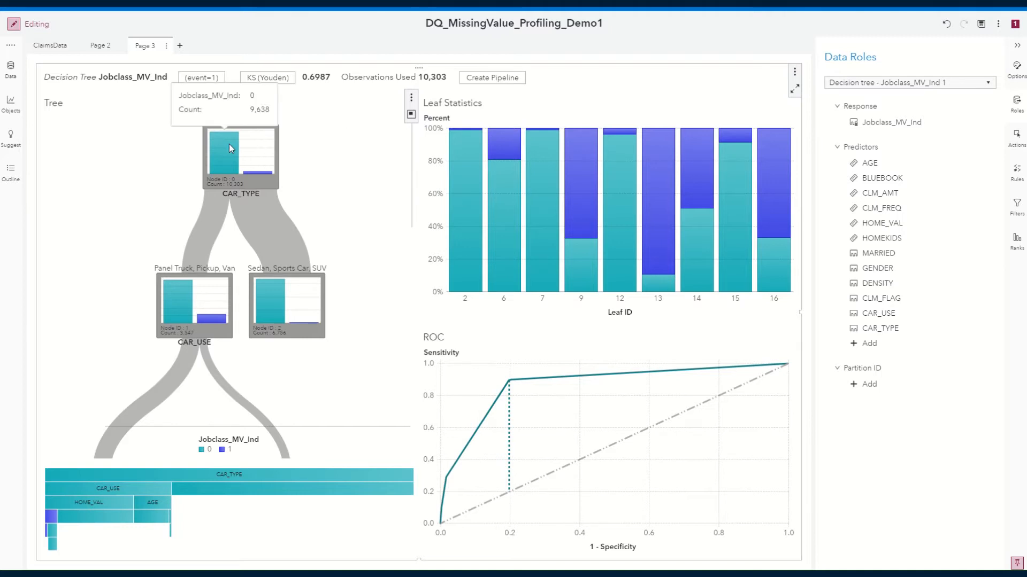
Create an automated explanation of Jobclass_MV_Ind on a new report page from the data item.
left_click(14, 76)
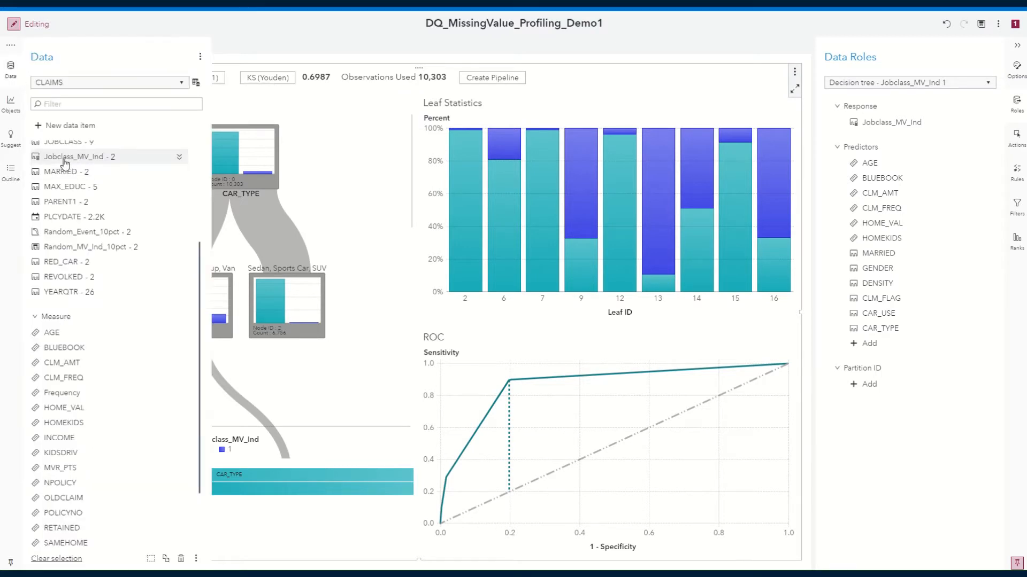
mouse_move(55, 163)
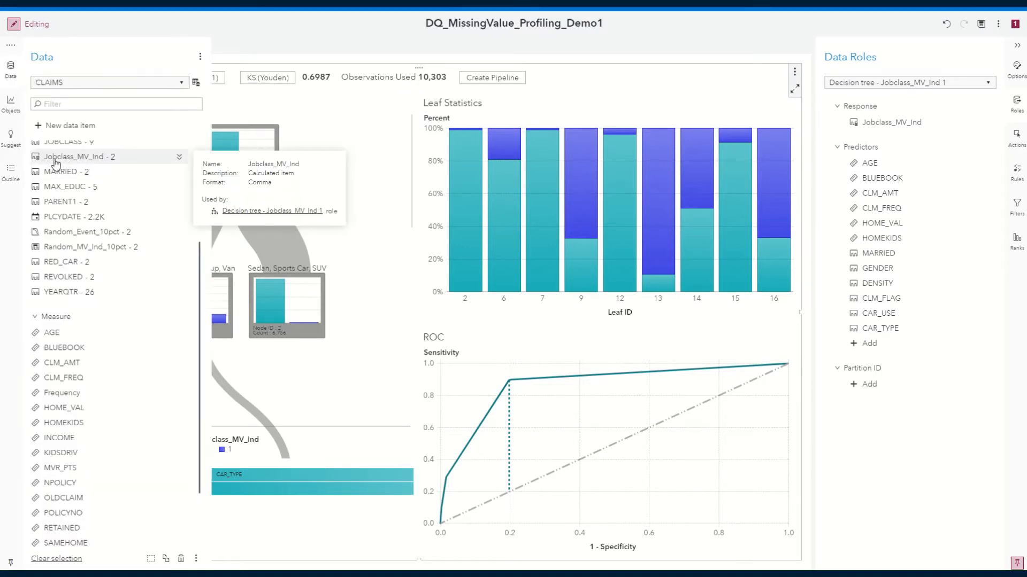
right_click(120, 160)
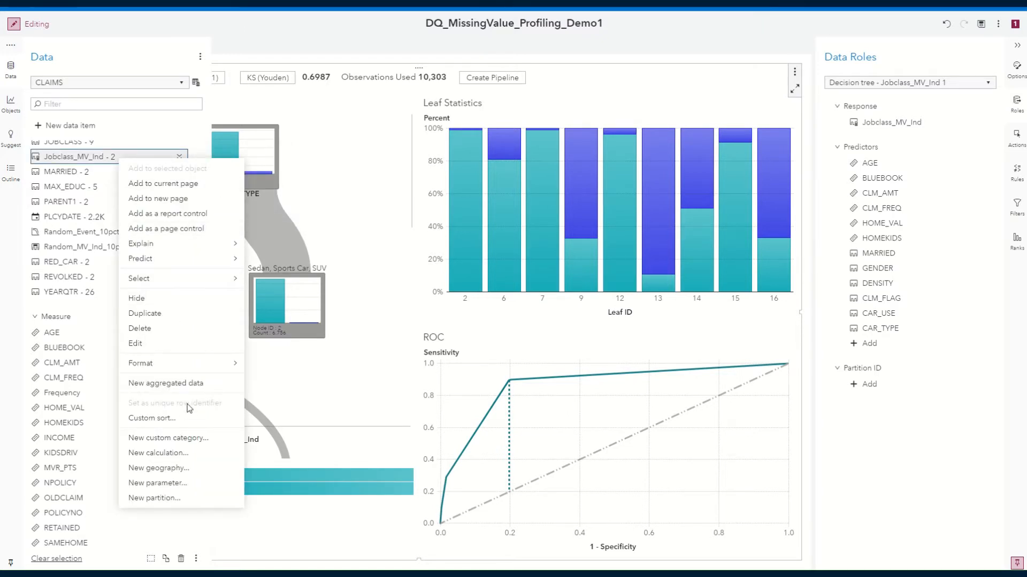
mouse_move(198, 242)
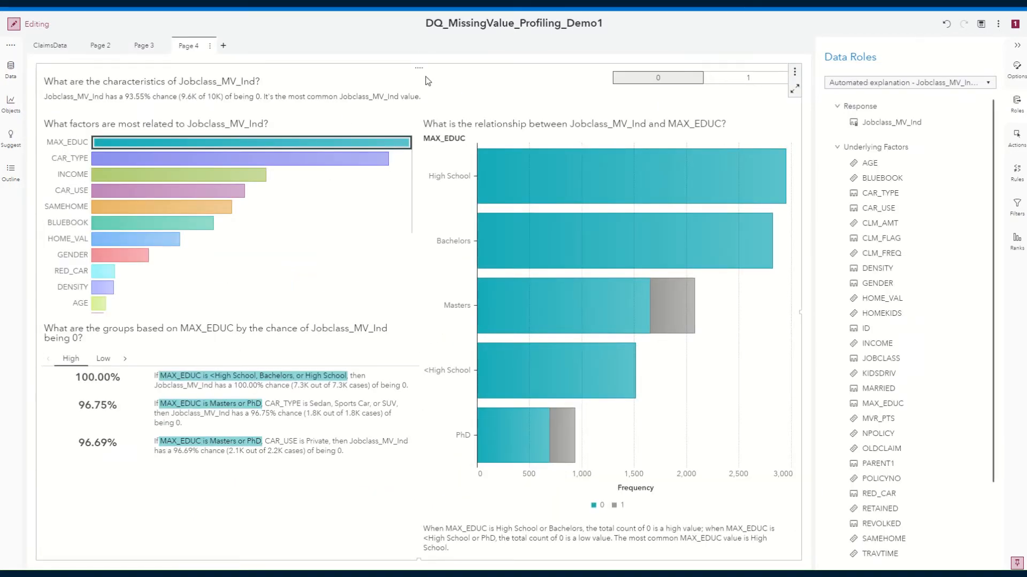
Switch the automated explanation to the Jobclass_MV_Ind value 1 and review the most related factors.
left_click(743, 81)
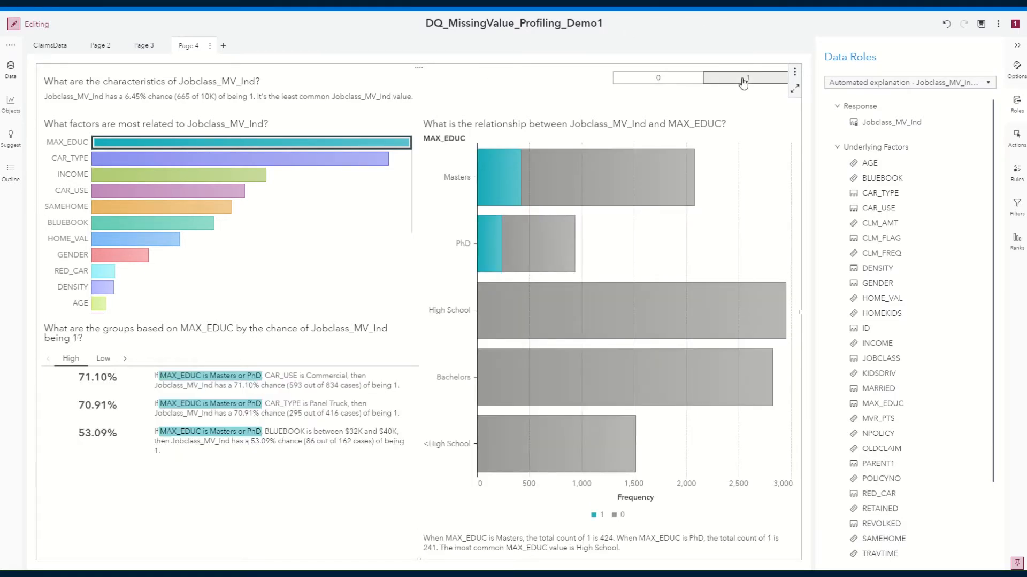
scroll(896, 216, "down", 3)
scroll(896, 216, "up", 3)
Examine how CAR_TYPE and MAX_EDUC each relate to Jobclass_MV_Ind in the automated explanation.
left_click(239, 161)
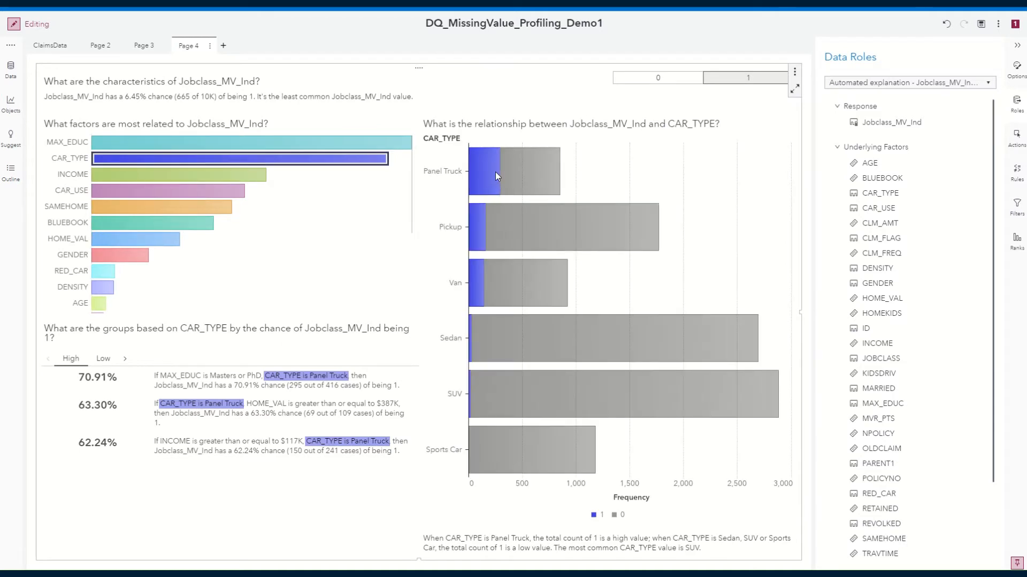
mouse_move(488, 169)
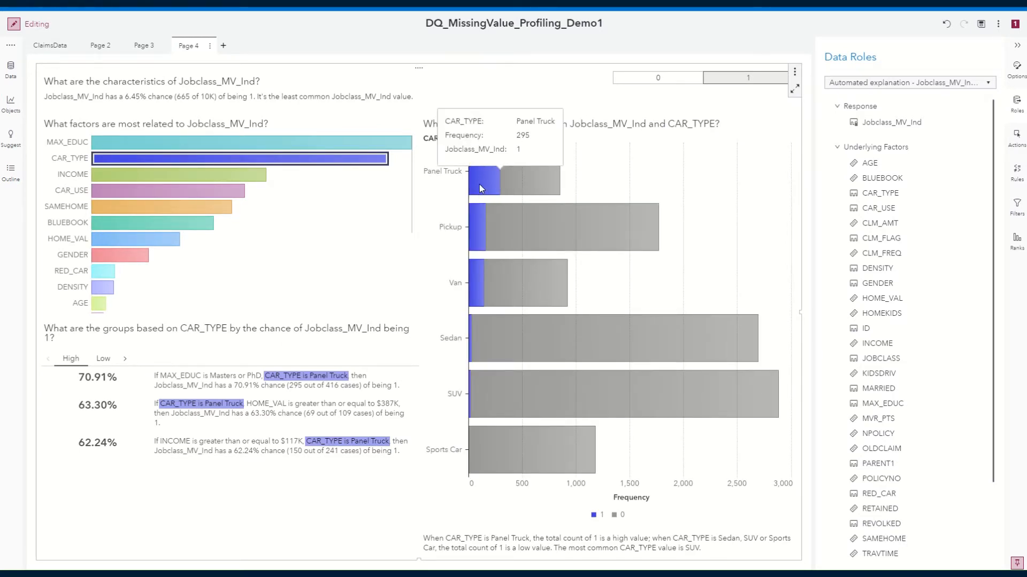
mouse_move(473, 193)
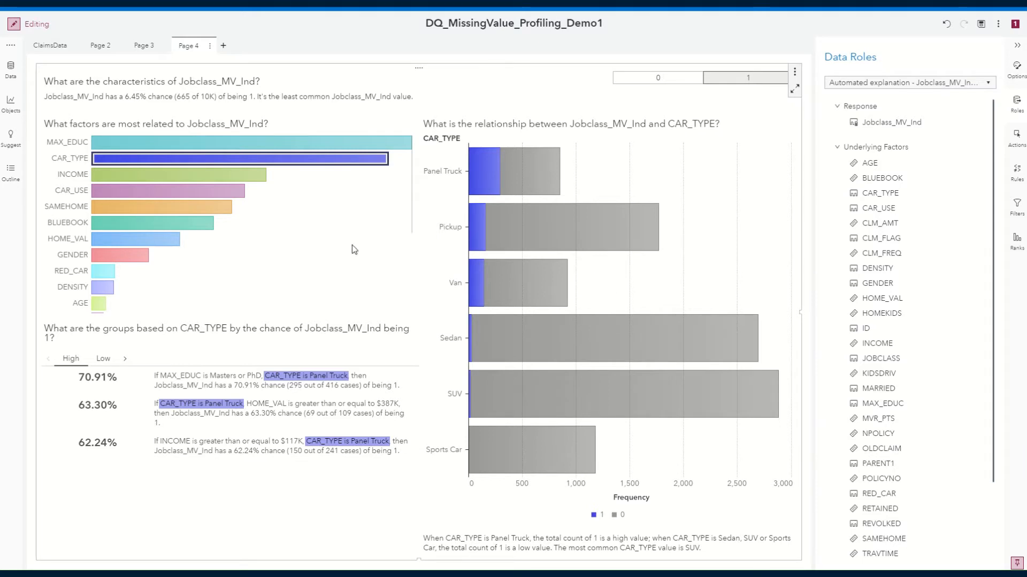
left_click(209, 145)
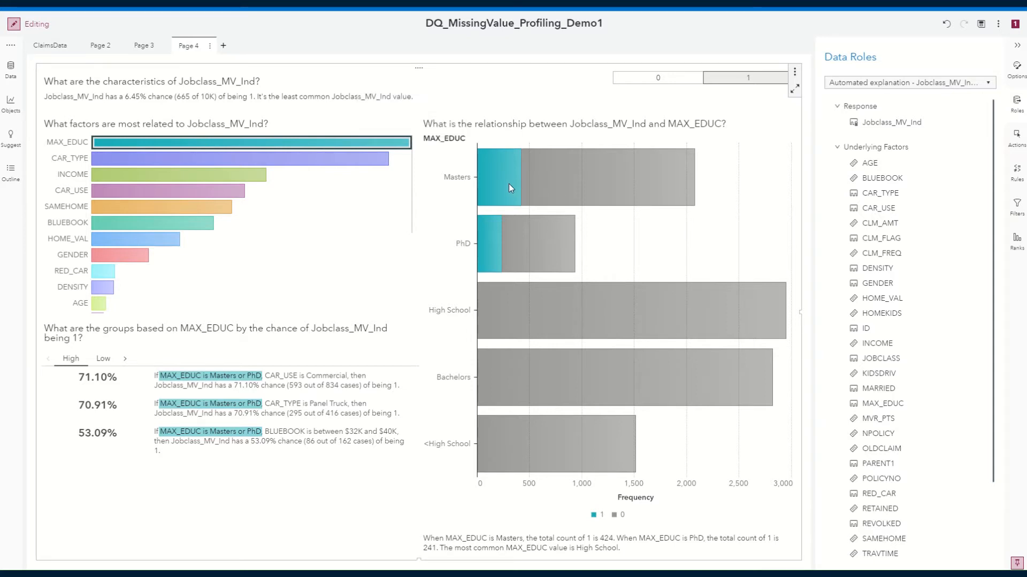
mouse_move(484, 252)
mouse_move(254, 164)
mouse_move(497, 234)
Add a fifth report page and place Random_MV_Ind_10pct on it as a frequency bar chart.
left_click(223, 45)
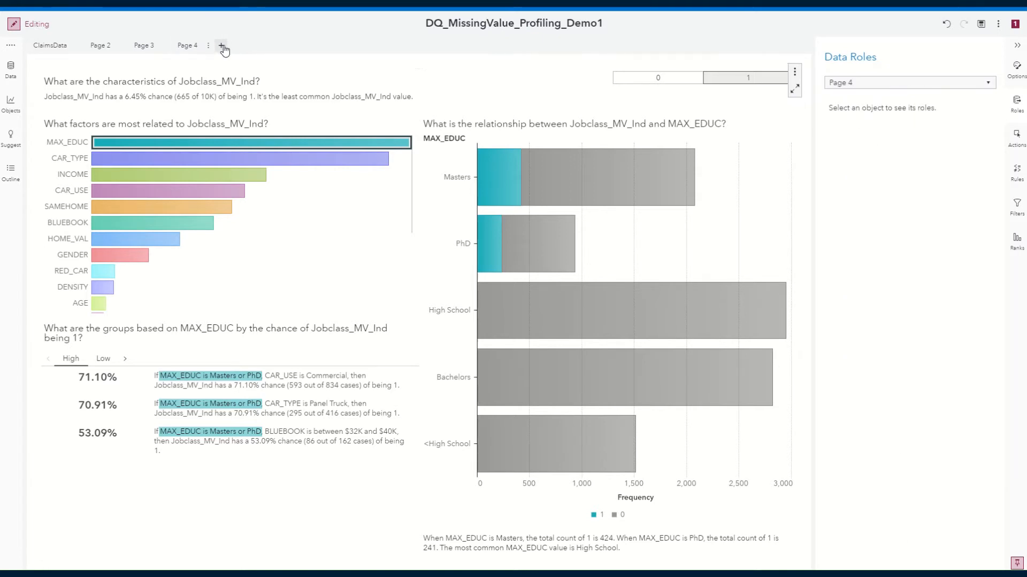
left_click(9, 78)
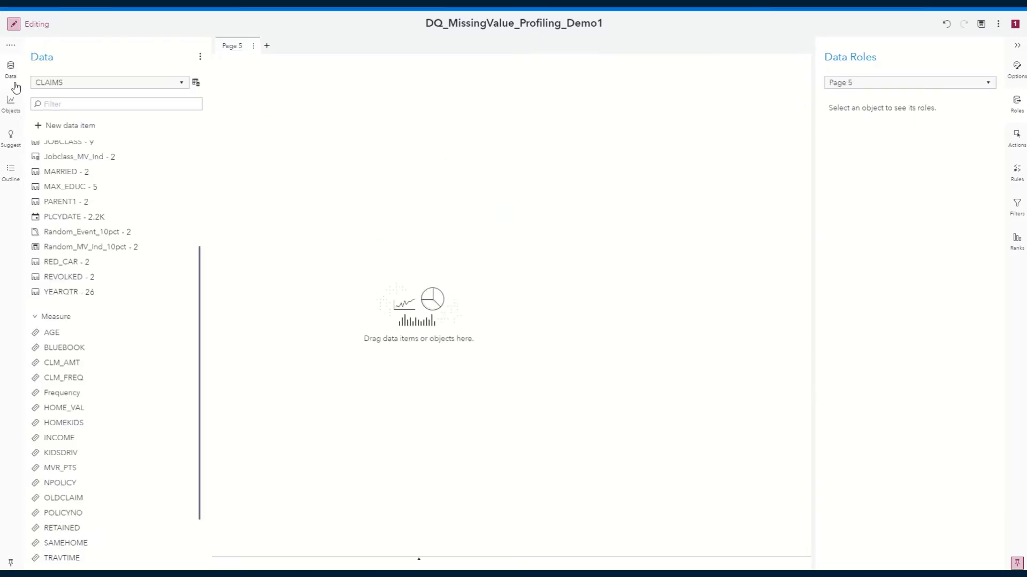
mouse_move(90, 246)
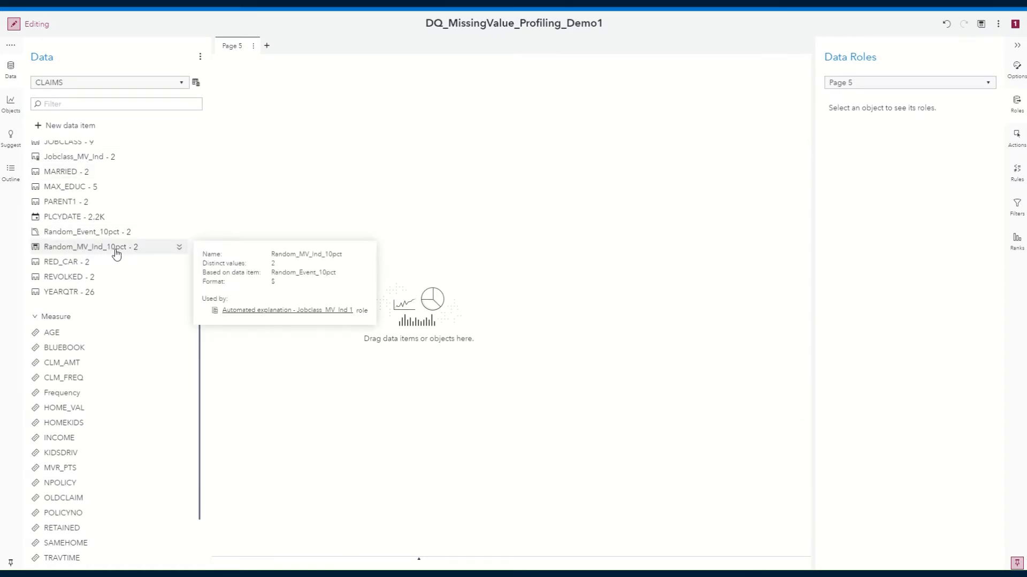
left_click_drag(74, 252, 328, 259)
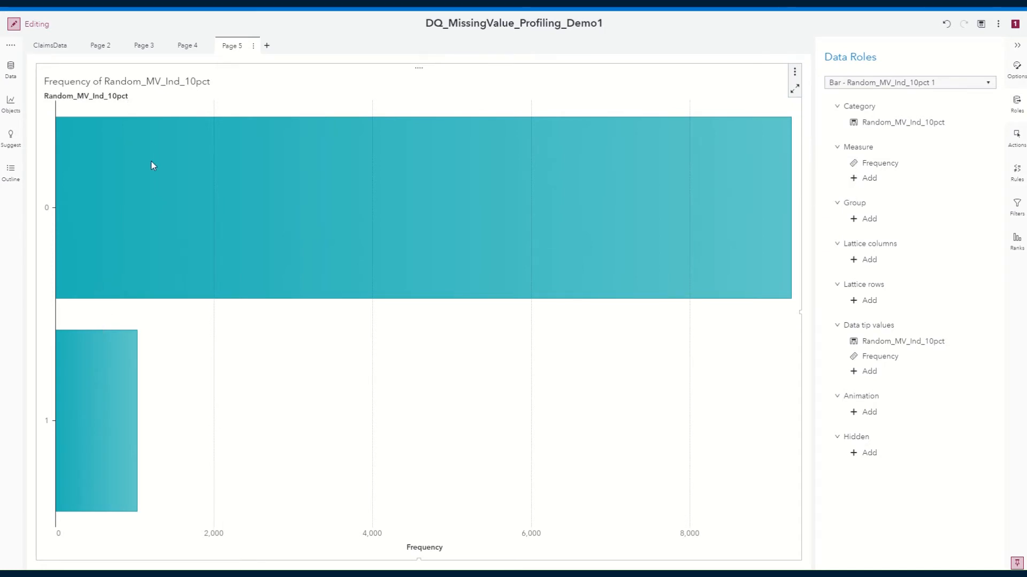
Duplicate Page 3, which holds the Jobclass_MV_Ind decision tree.
left_click(145, 52)
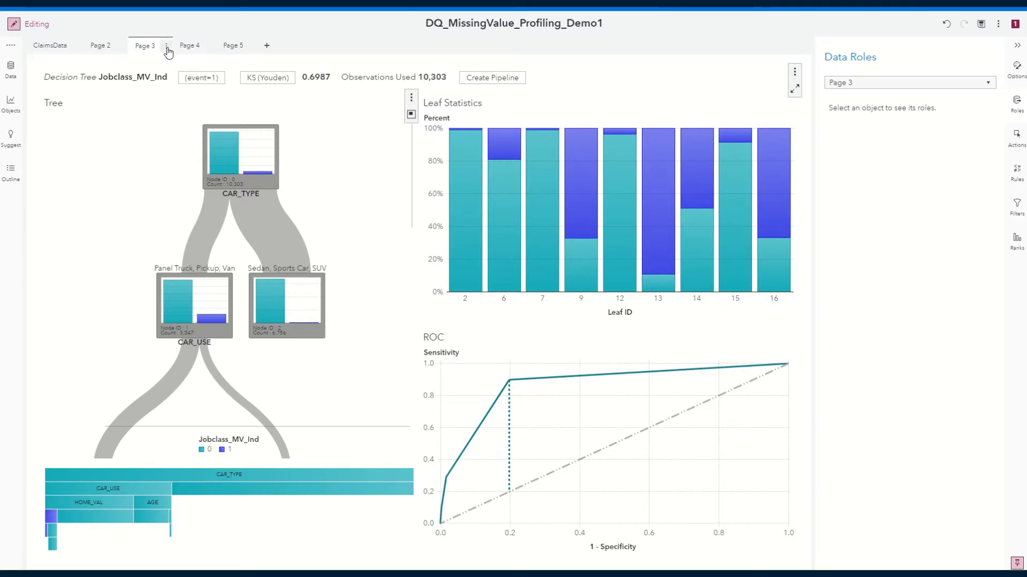
left_click(167, 49)
left_click(184, 111)
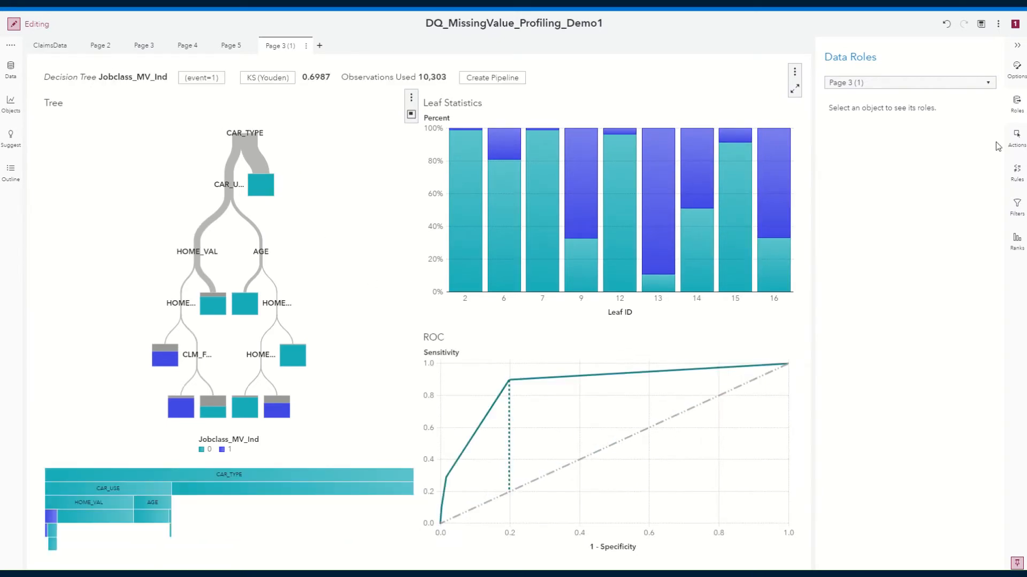
Replace the response of the decision tree on the duplicated page with Random_MV_Ind_10pct.
left_click(339, 208)
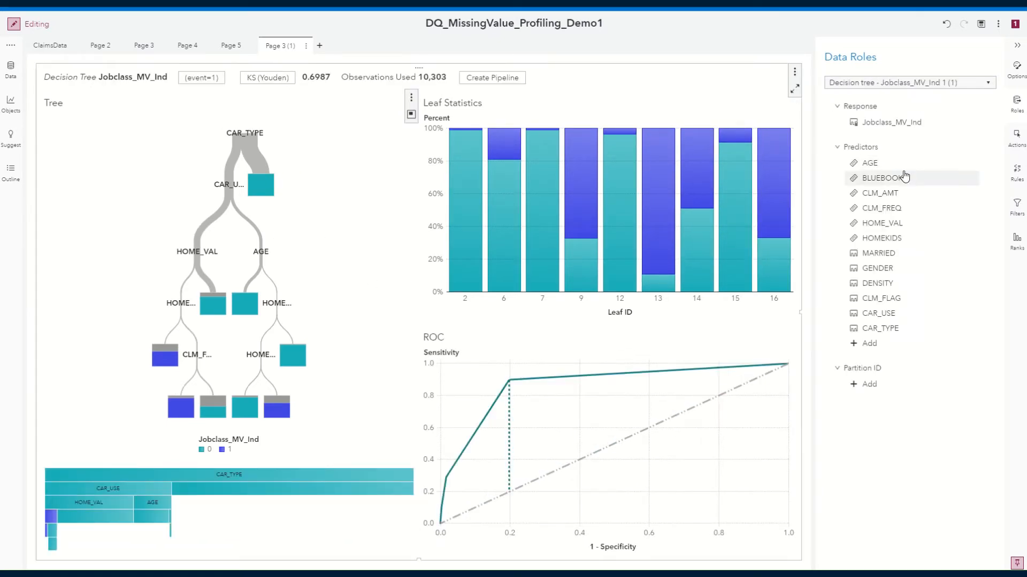
mouse_move(888, 126)
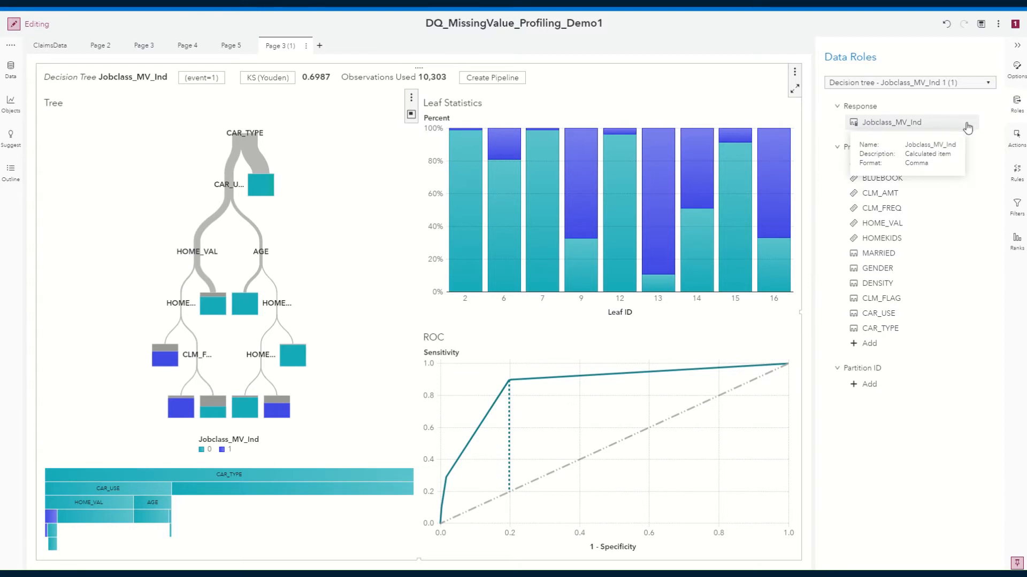
left_click(884, 127)
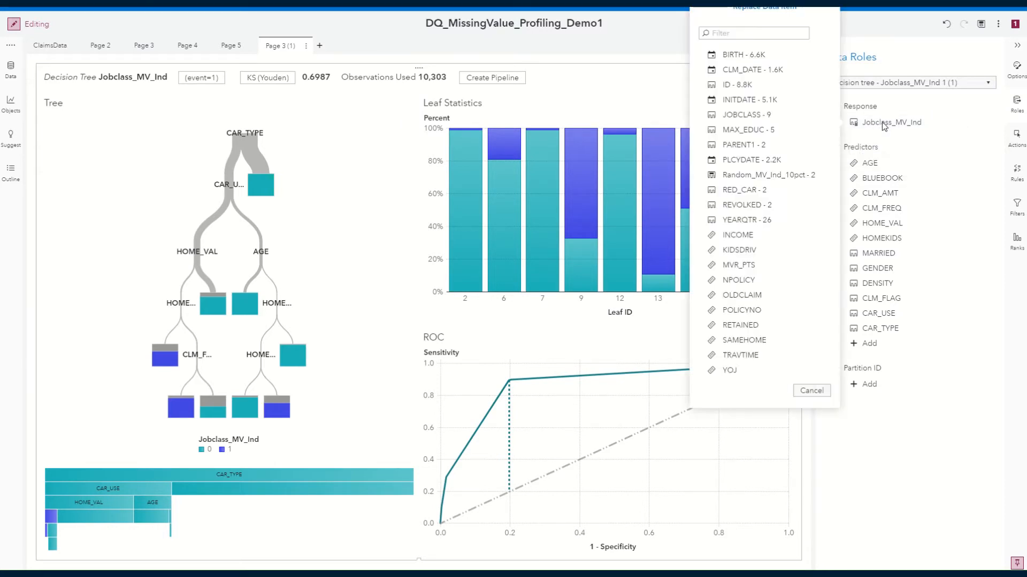
left_click(763, 175)
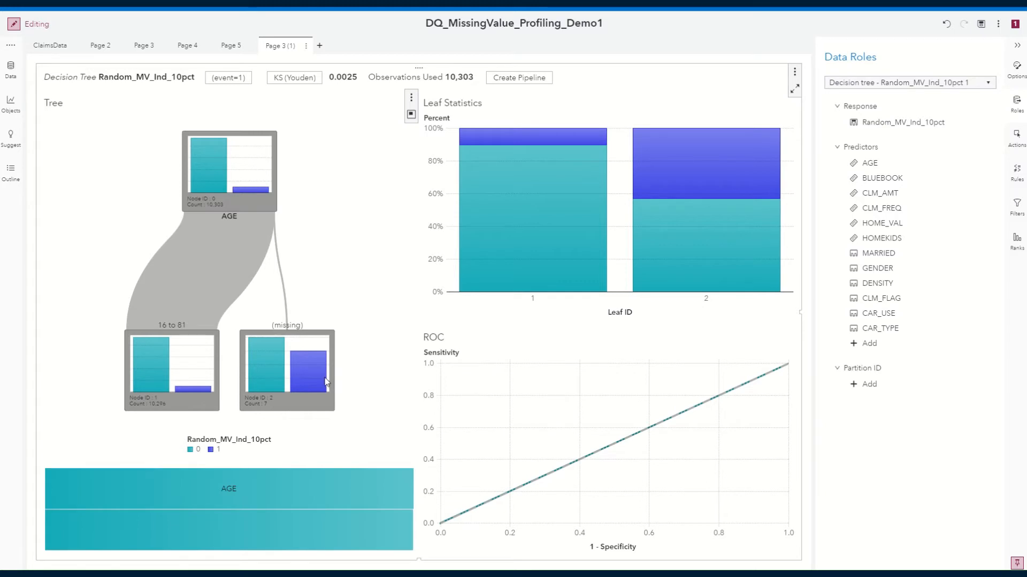
Compare the Random_MV_Ind_10pct decision tree with the Jobclass_MV_Ind tree on Page 3, and revisit the automated explanation on Page 4.
mouse_move(326, 383)
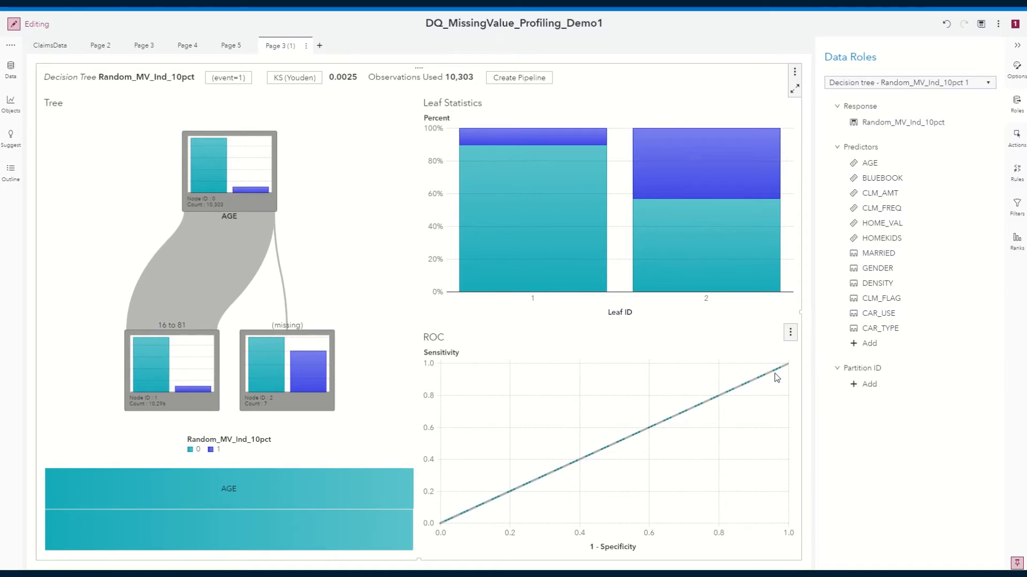
left_click(141, 49)
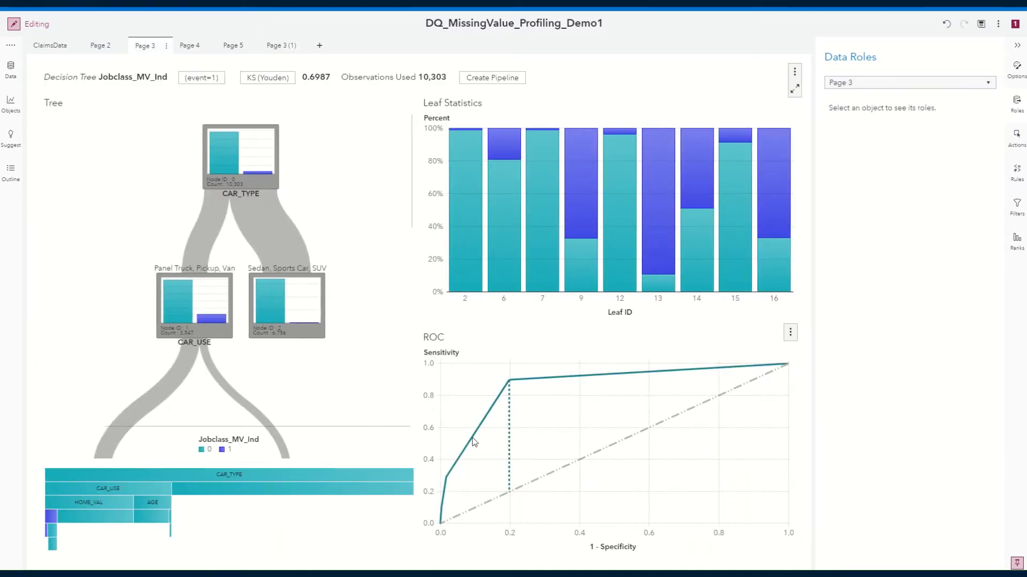
left_click(273, 47)
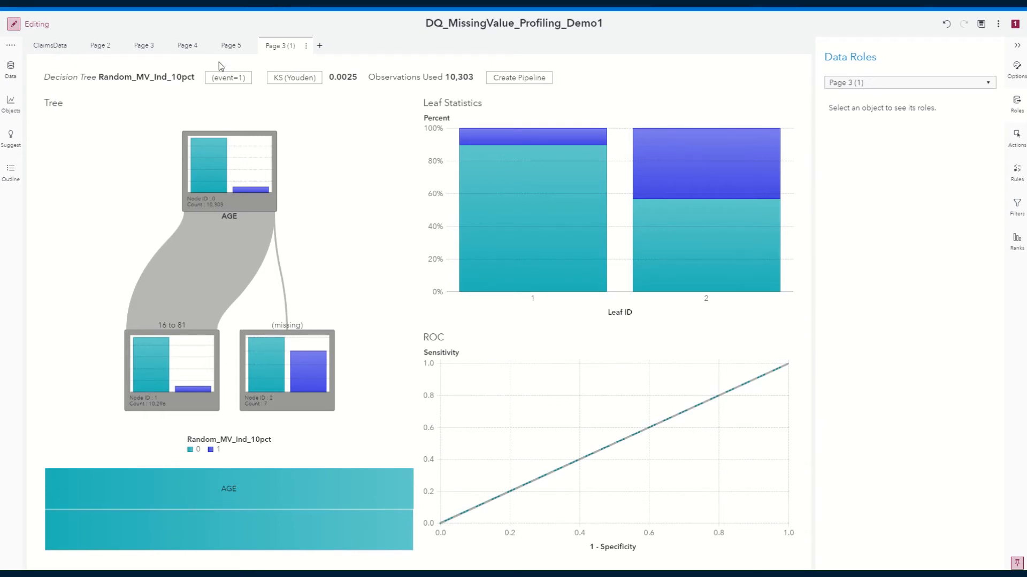
left_click(144, 46)
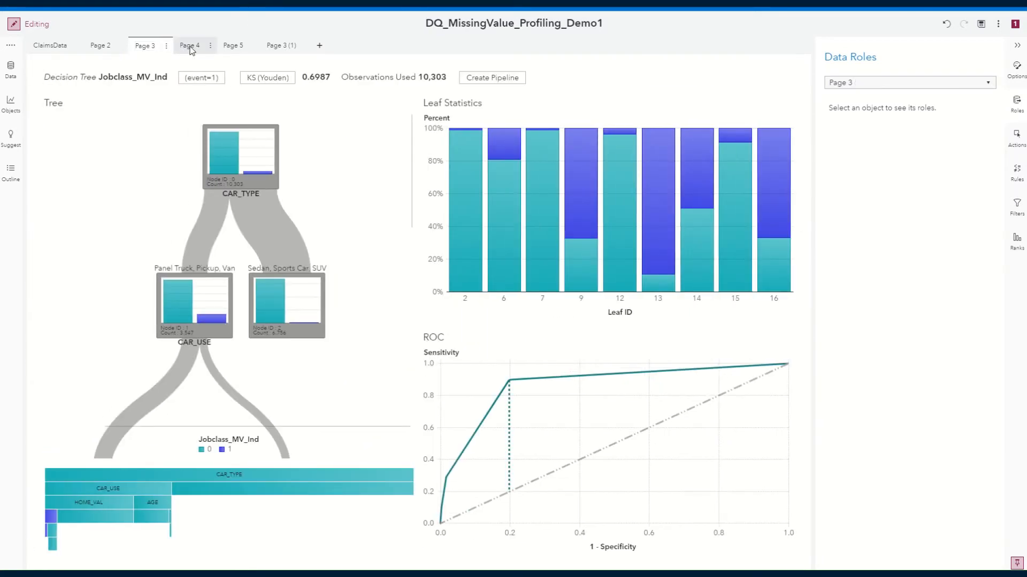
left_click(190, 47)
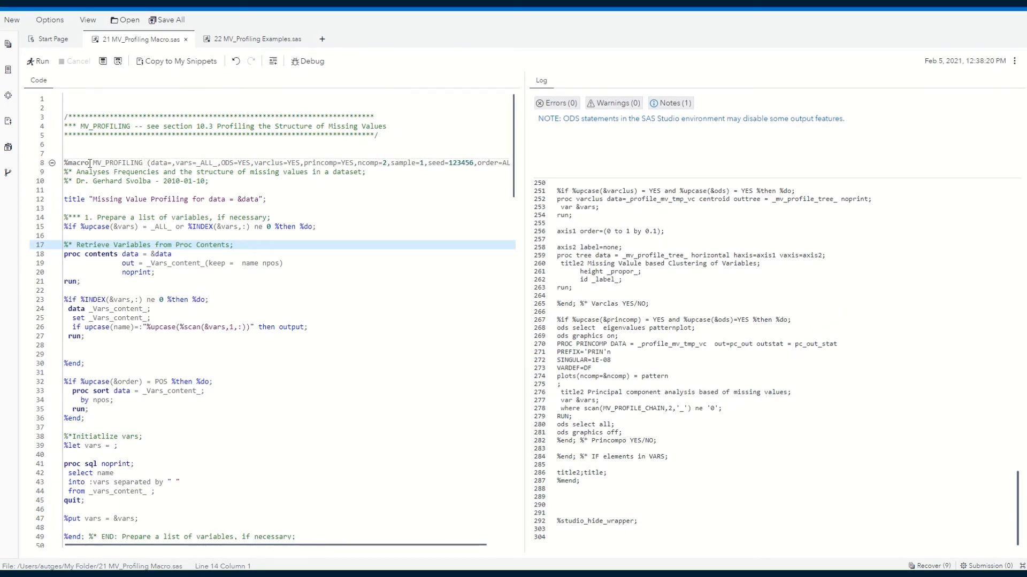
In SAS Studio, run the program 21 MV_Profiling Macro.sas to define the MV_PROFILING macro.
left_click_drag(93, 162, 143, 163)
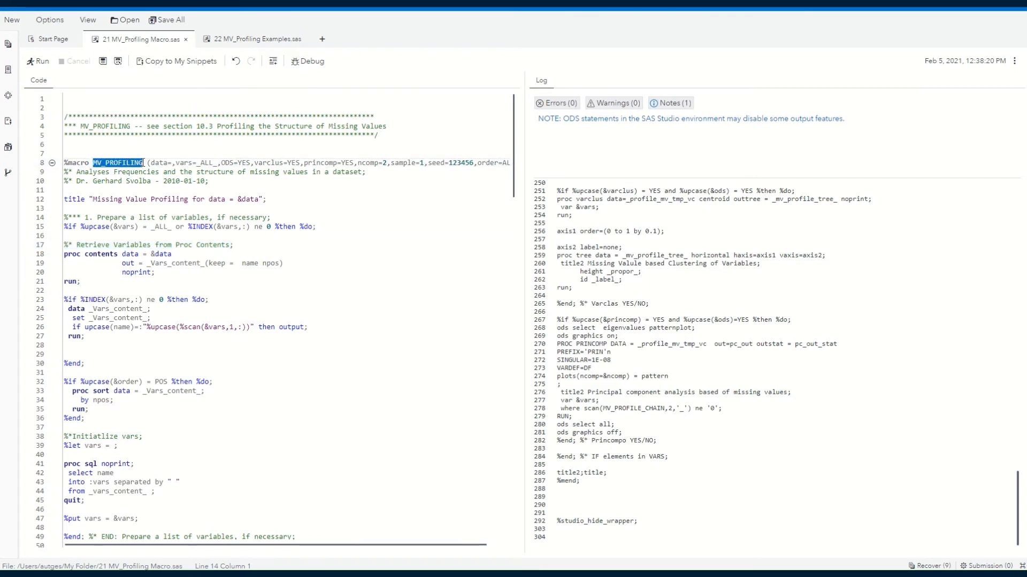
left_click(382, 222)
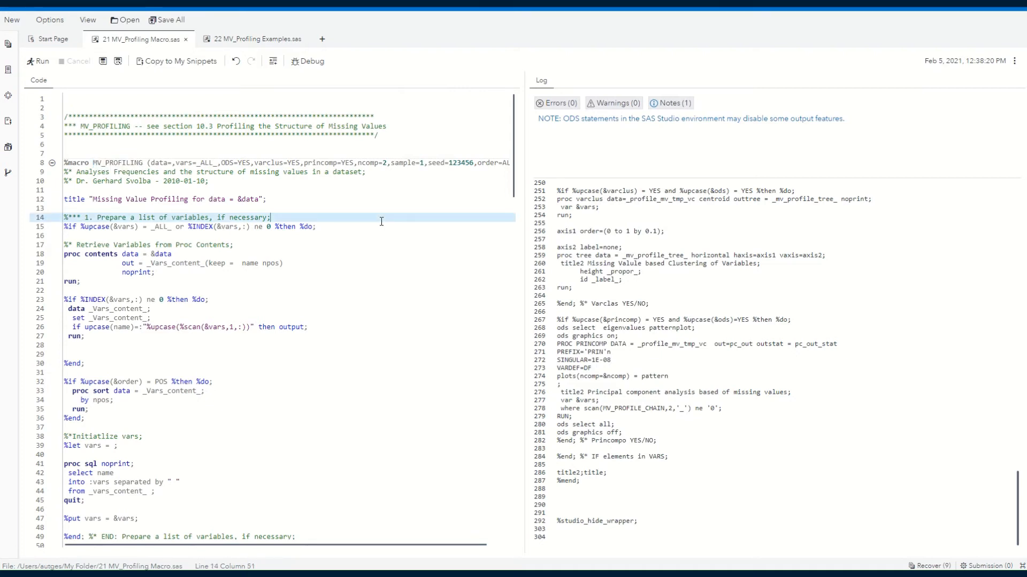
key("F3")
Run only the first hmeq call of %MV_Profiling in 22 MV_Profiling Examples.sas, with vars bad delinq derog ninq clage clno job.
left_click(268, 46)
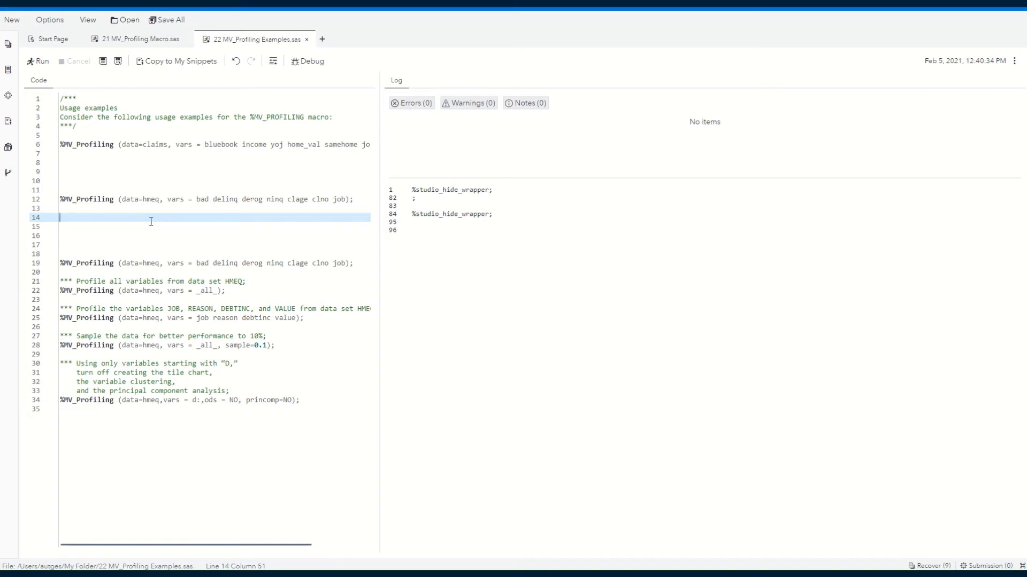
left_click_drag(196, 199, 209, 201)
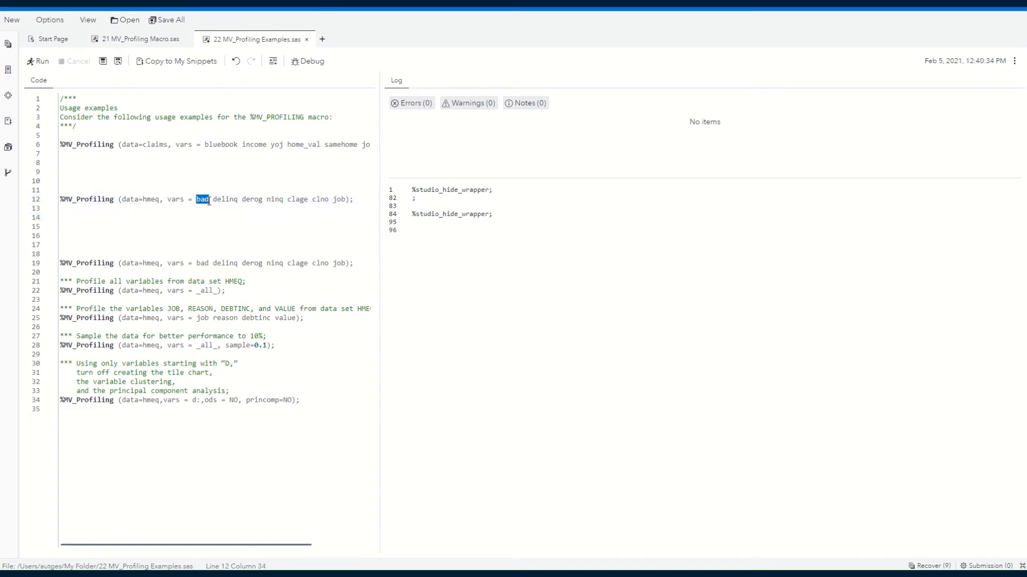
mouse_move(333, 199)
left_mouse_down()
mouse_move(346, 201)
mouse_move(328, 200)
left_mouse_up()
double_click(294, 199)
left_click_drag(208, 174, 355, 210)
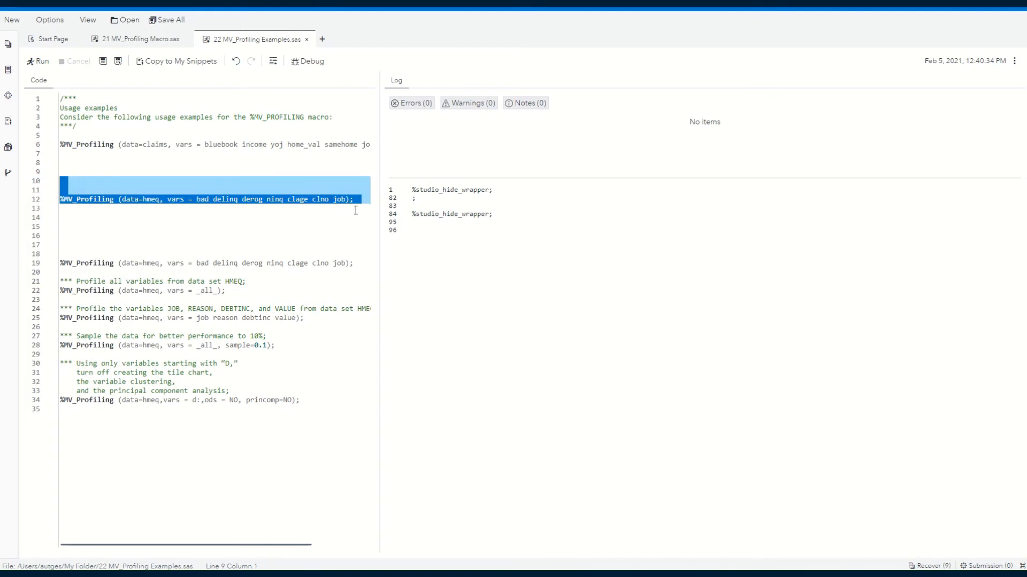
key("F3")
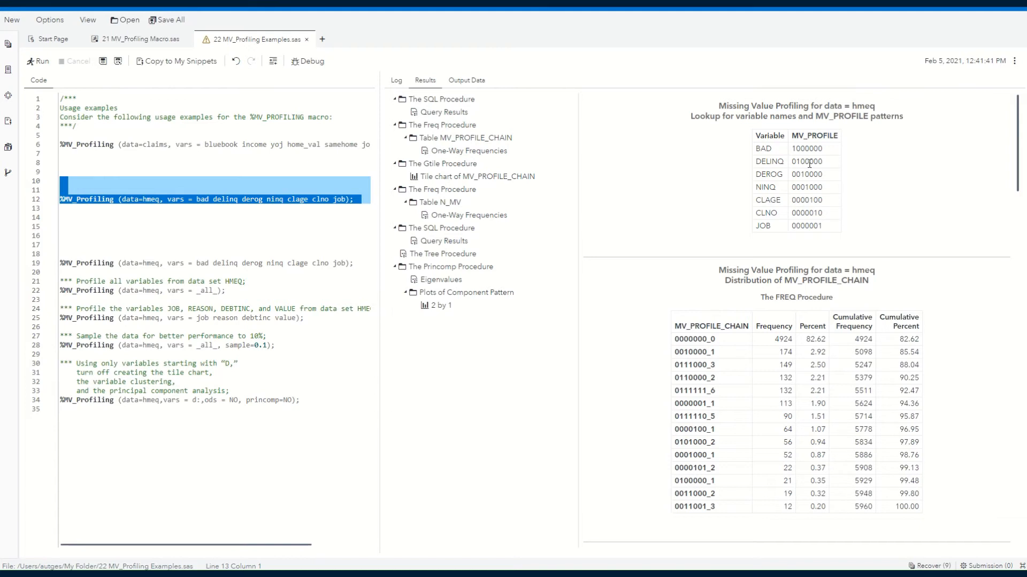
Examine the MV_PROFILE lookup patterns of the variables and the frequency and percent of chain 0000000_0 in the MV_PROFILE_CHAIN distribution.
left_click(794, 149)
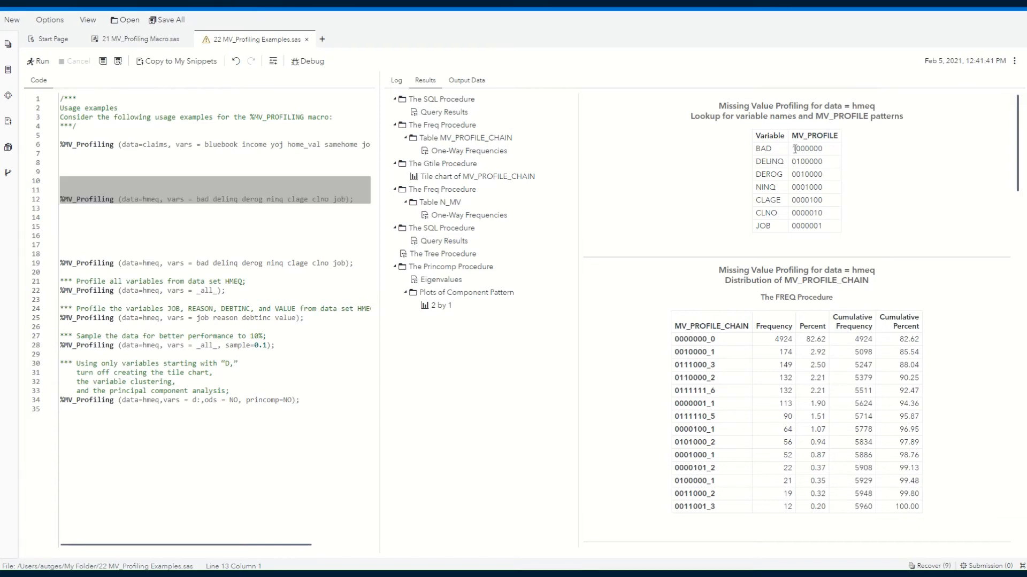
left_click_drag(796, 161, 800, 162)
left_click(852, 217)
left_click_drag(717, 340, 671, 343)
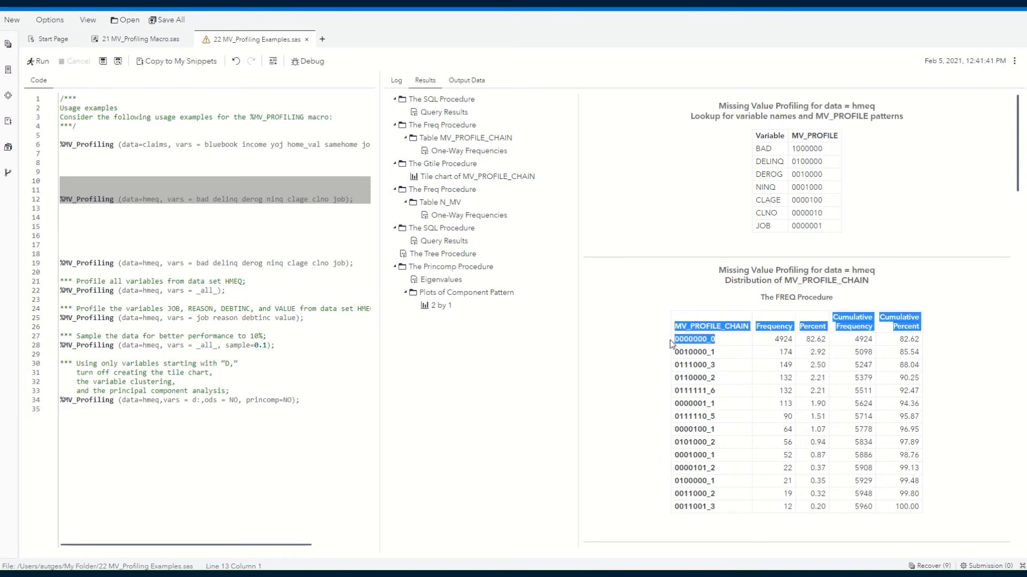
left_click(732, 339)
left_click_drag(732, 339, 676, 342)
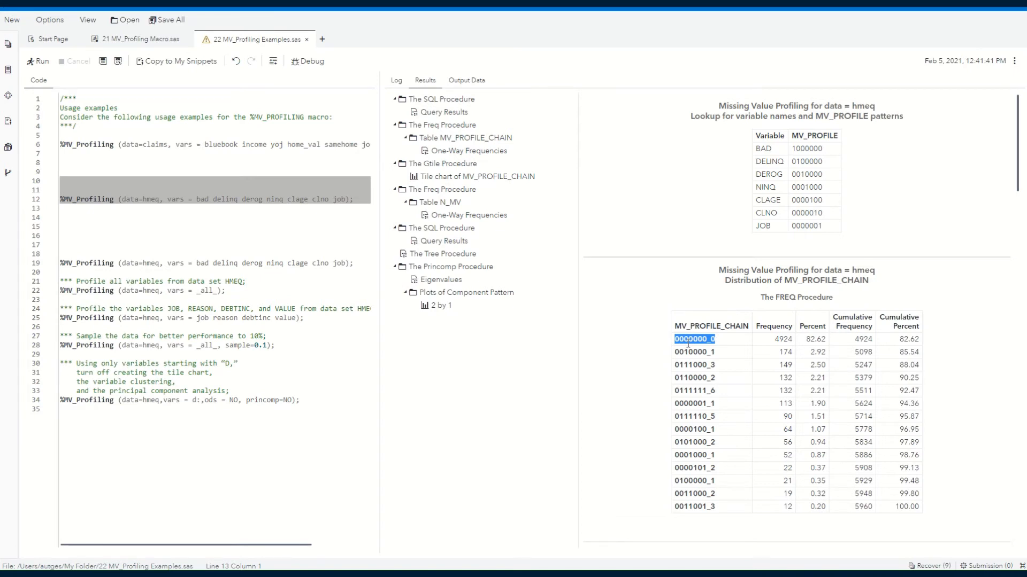
left_click(778, 341)
left_click_drag(778, 342, 818, 342)
left_click_drag(717, 340, 669, 344)
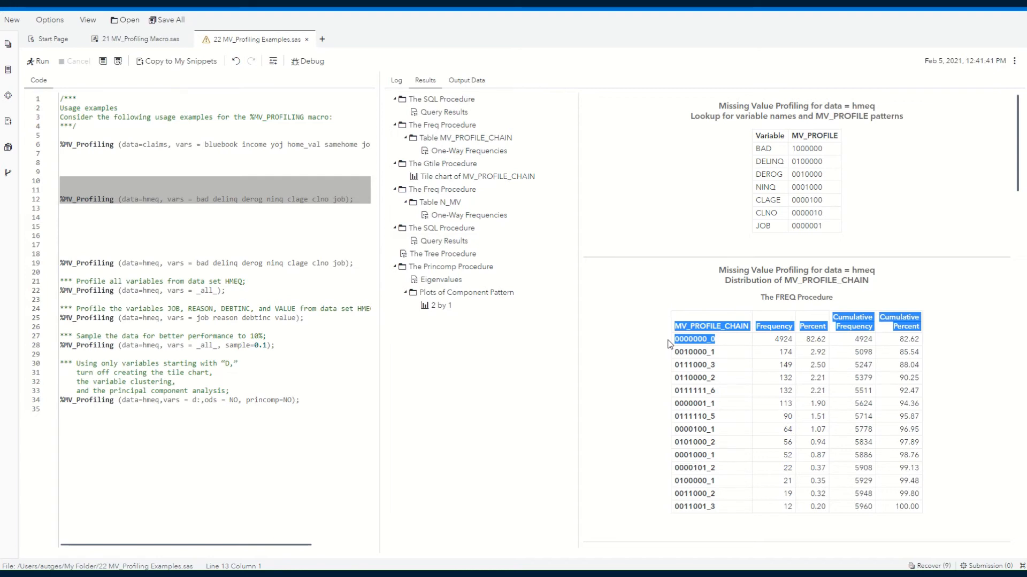
left_click(812, 339)
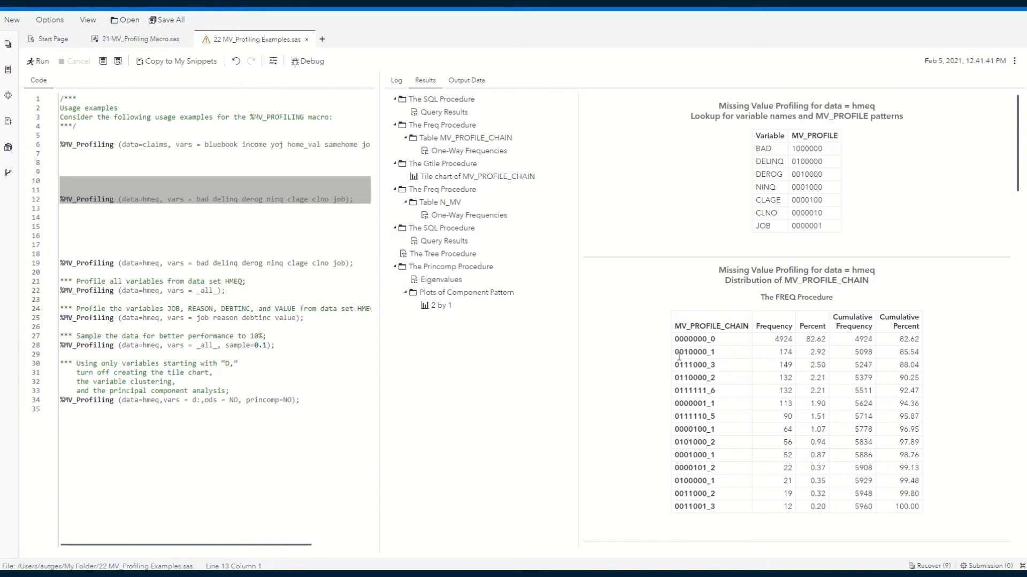
Examine the chains 0010000_1 and 0111000_3 and match the latter to DELINQ, DEROG and NINQ in the lookup table.
left_click_drag(710, 352, 687, 352)
left_click_drag(674, 352, 707, 354)
left_click(737, 370)
left_click_drag(678, 367, 693, 368)
left_click(758, 162)
left_click_drag(758, 161, 826, 188)
Review the MV_PROFILE_CHAIN tile chart, the distribution of missing values per observation, and the variable list ordered by missing values.
scroll(962, 236, "down", 3)
scroll(965, 238, "down", 4)
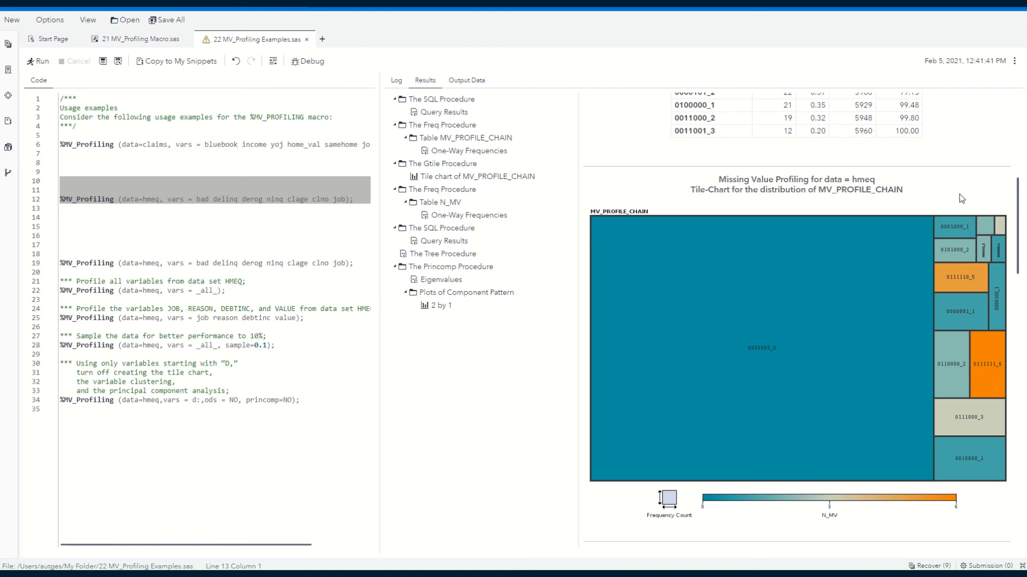
scroll(961, 198, "down", 7)
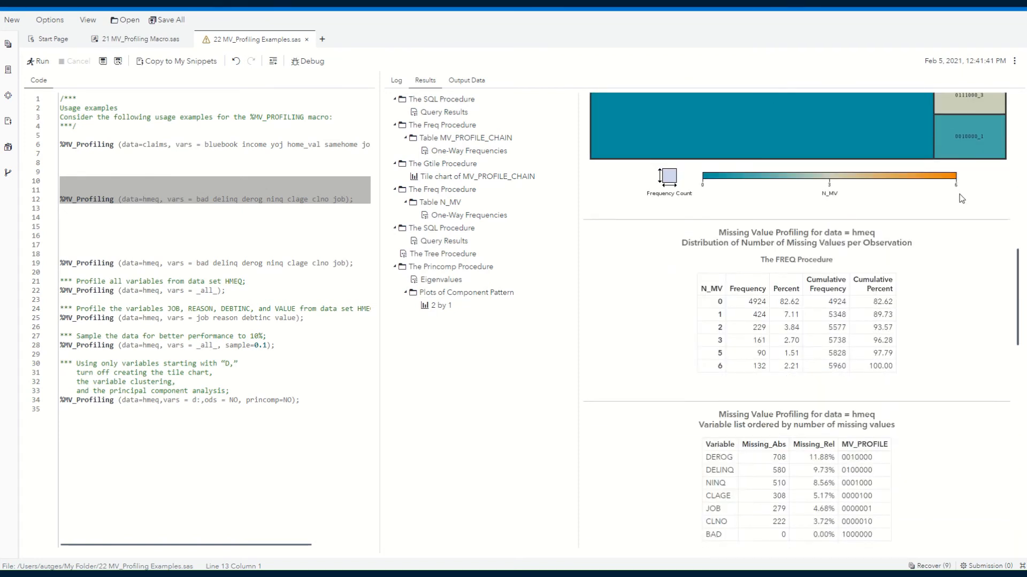
scroll(961, 198, "down", 2)
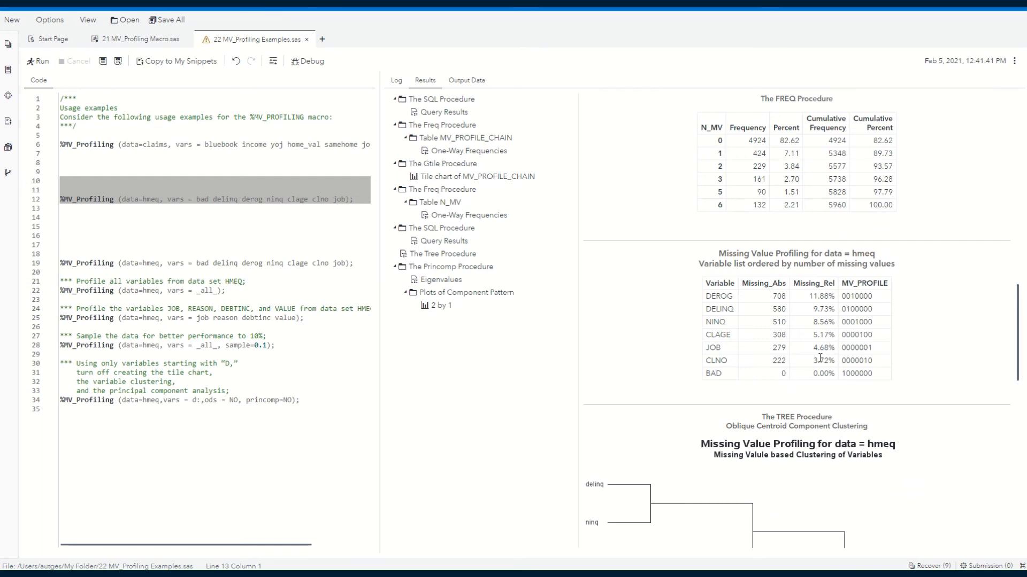
scroll(863, 304, "down", 4)
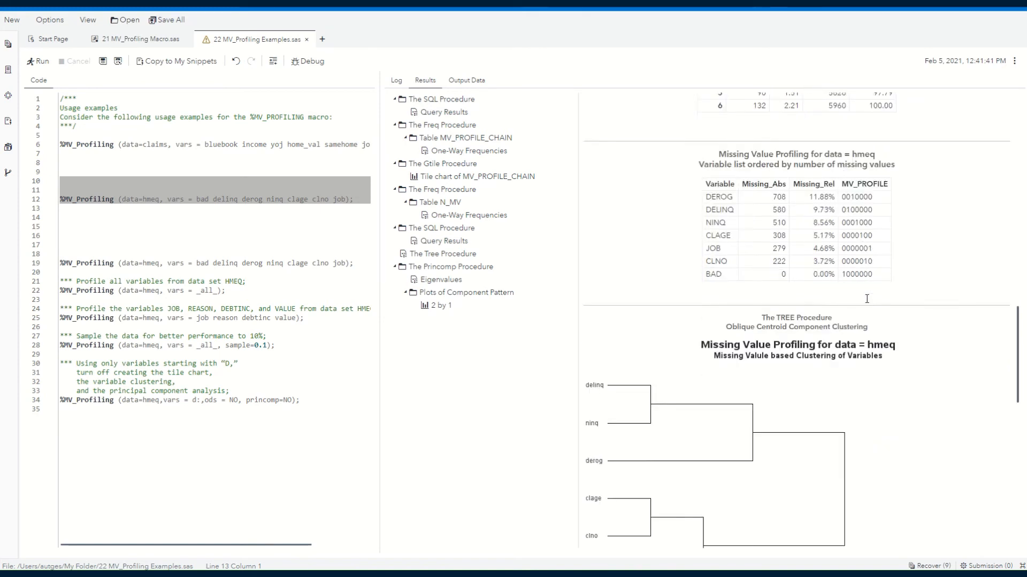
Compare the missing-value-based variable clustering tree with the principal component eigenvalues and component pattern plot.
scroll(867, 299, "down", 1)
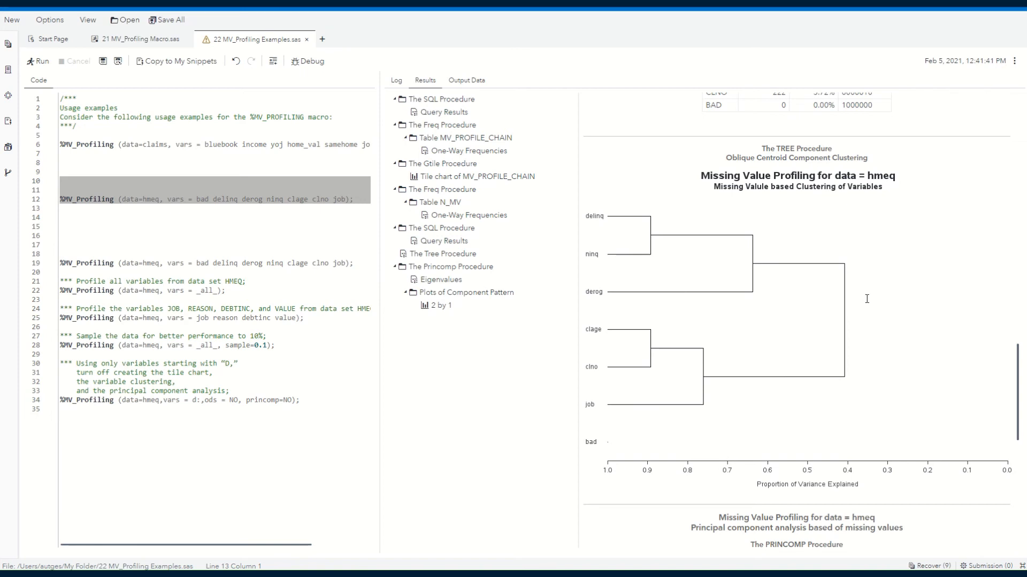
scroll(867, 299, "down", 10)
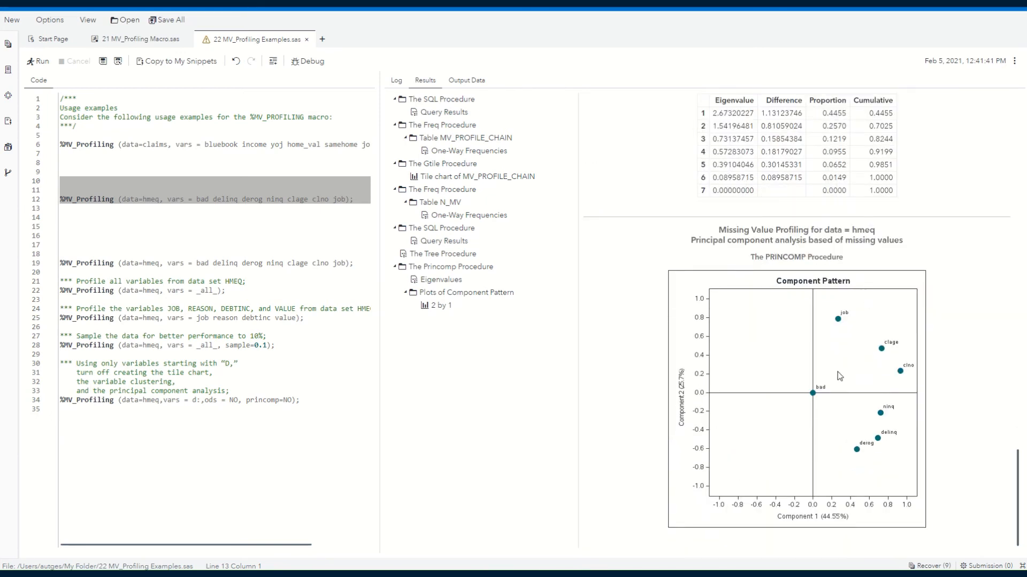
scroll(837, 373, "up", 4)
scroll(838, 375, "up", 4)
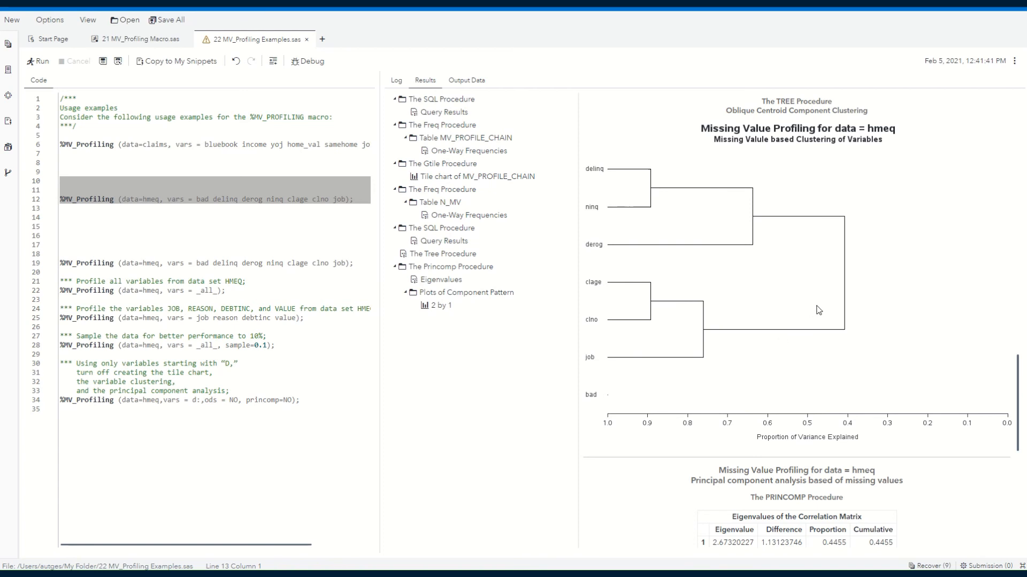
scroll(821, 310, "down", 8)
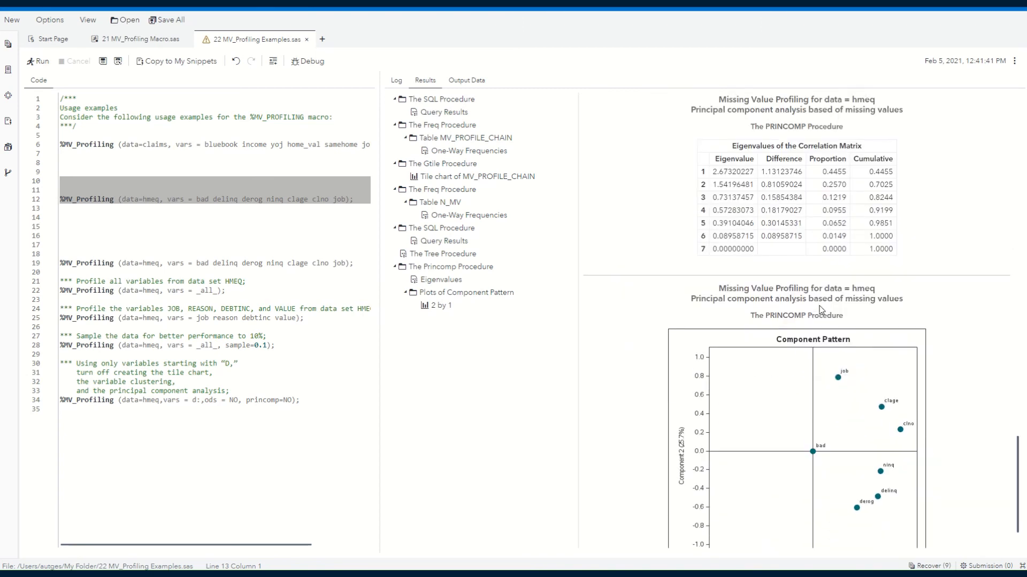